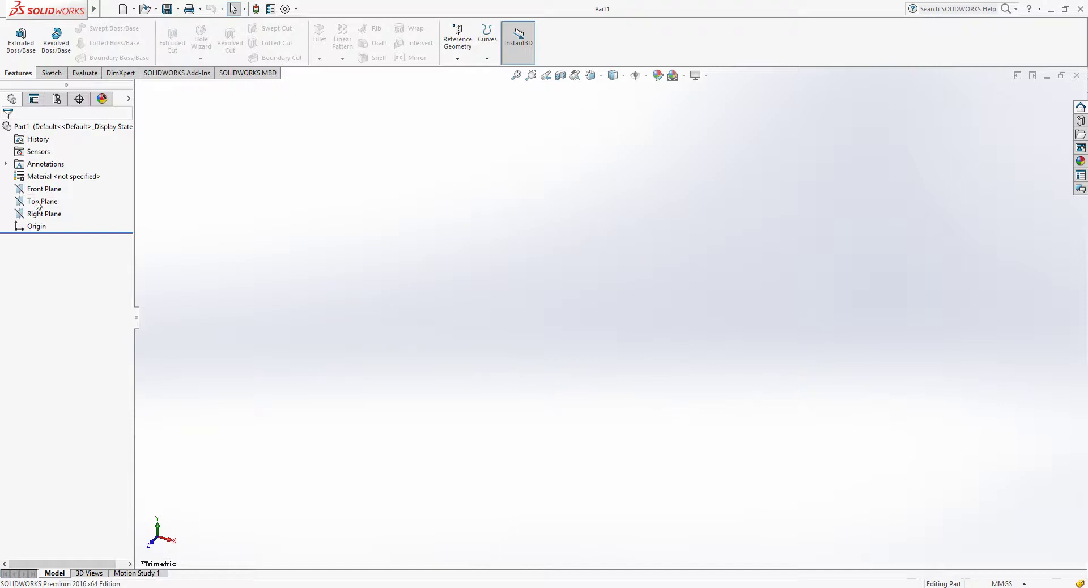
# Step: Start a new sketch on the Top Plane
pyautogui.click(39, 203)
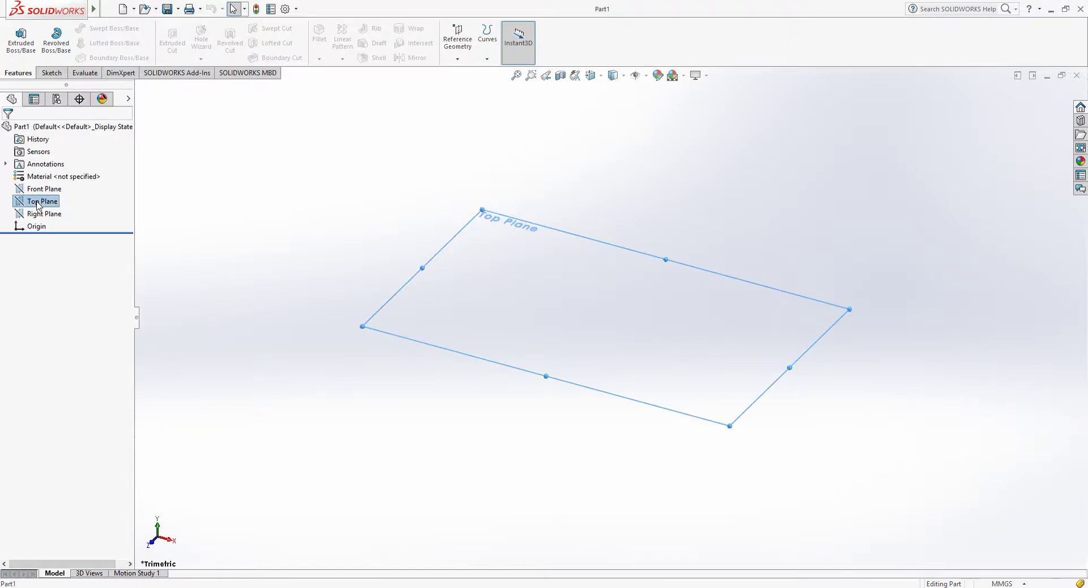
pyautogui.rightClick(39, 202)
pyautogui.click(48, 188)
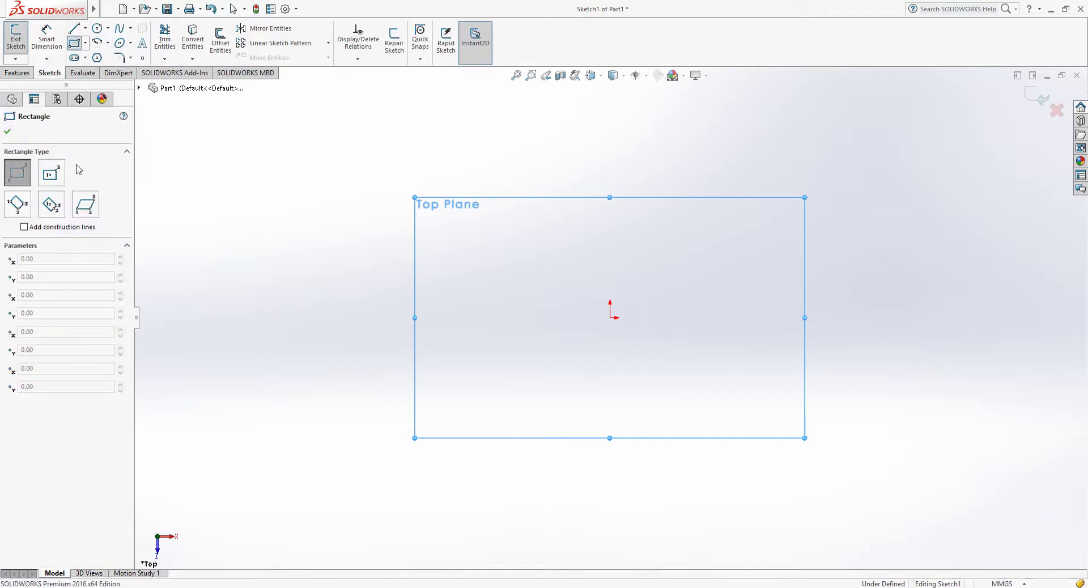
# Step: Draw a center rectangle about the origin, roughly 153 × 62 mm
pyautogui.click(44, 177)
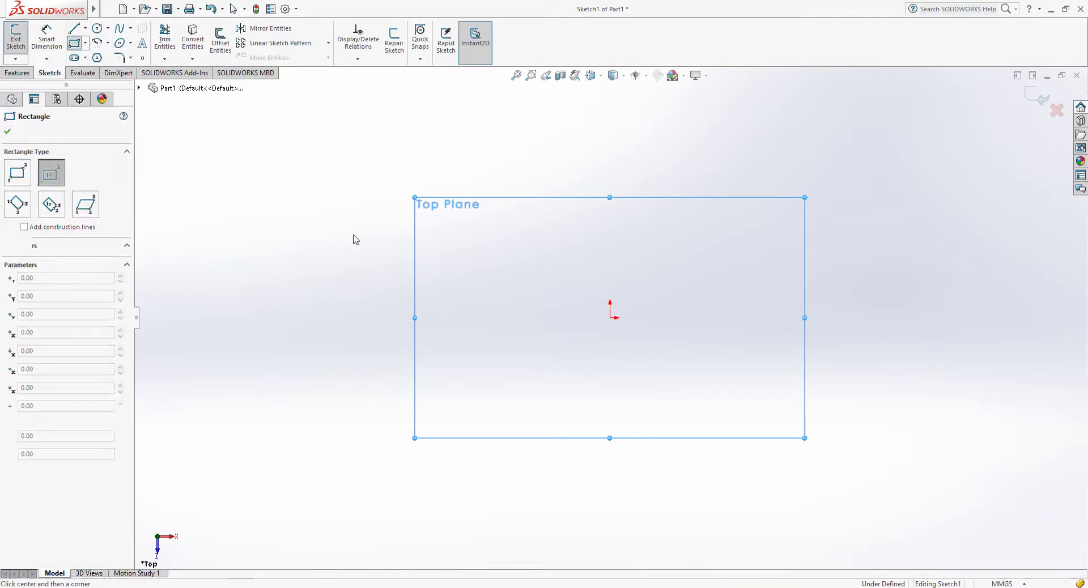
pyautogui.click(626, 325)
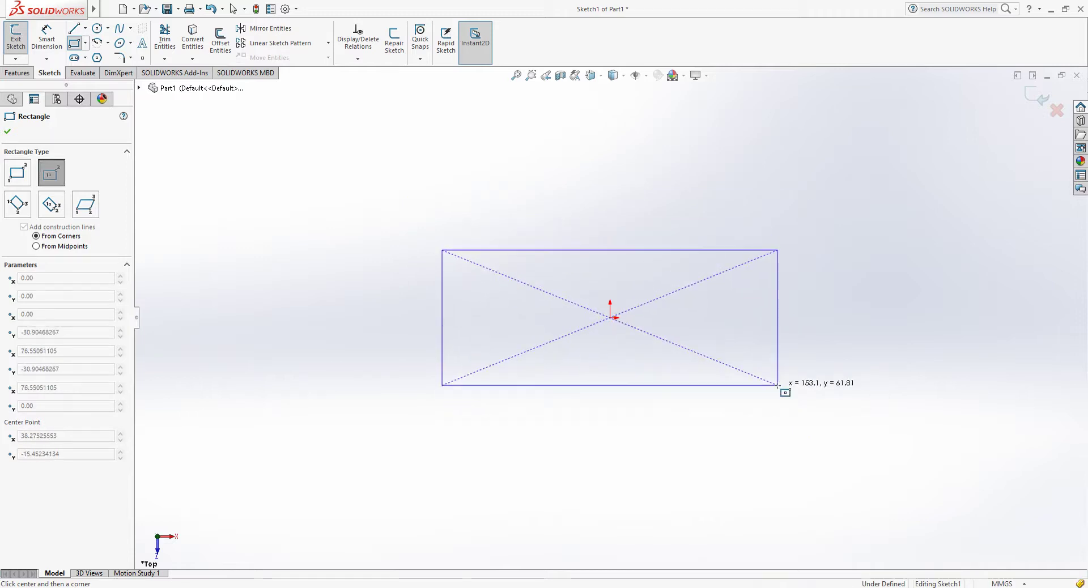
pyautogui.click(778, 385)
pyautogui.rightClick(778, 385)
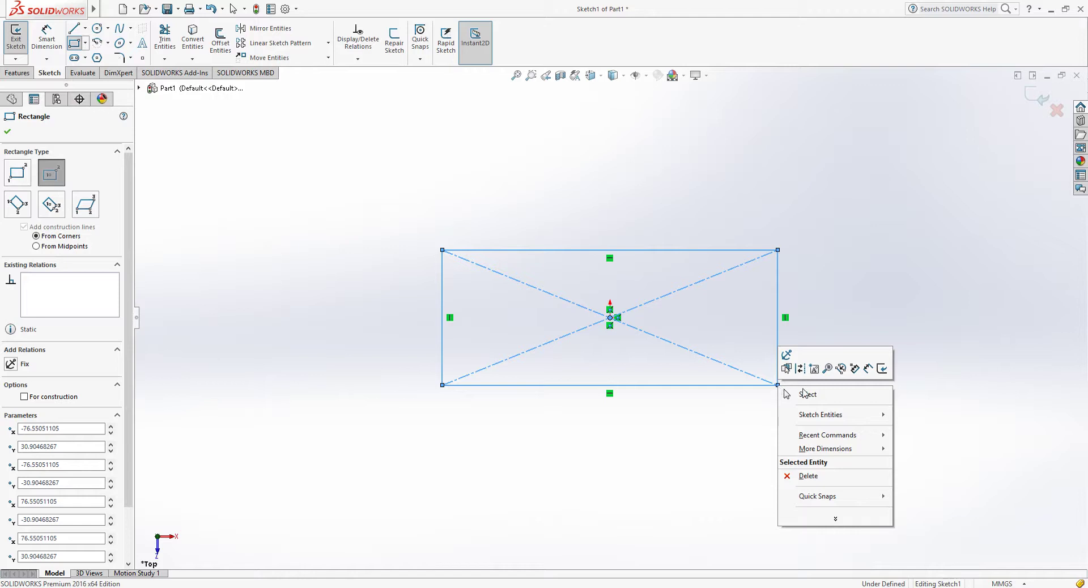
pyautogui.click(805, 393)
# Step: Dimension the rectangle 153.10 wide along the bottom and 61.81 tall along the left
pyautogui.click(47, 37)
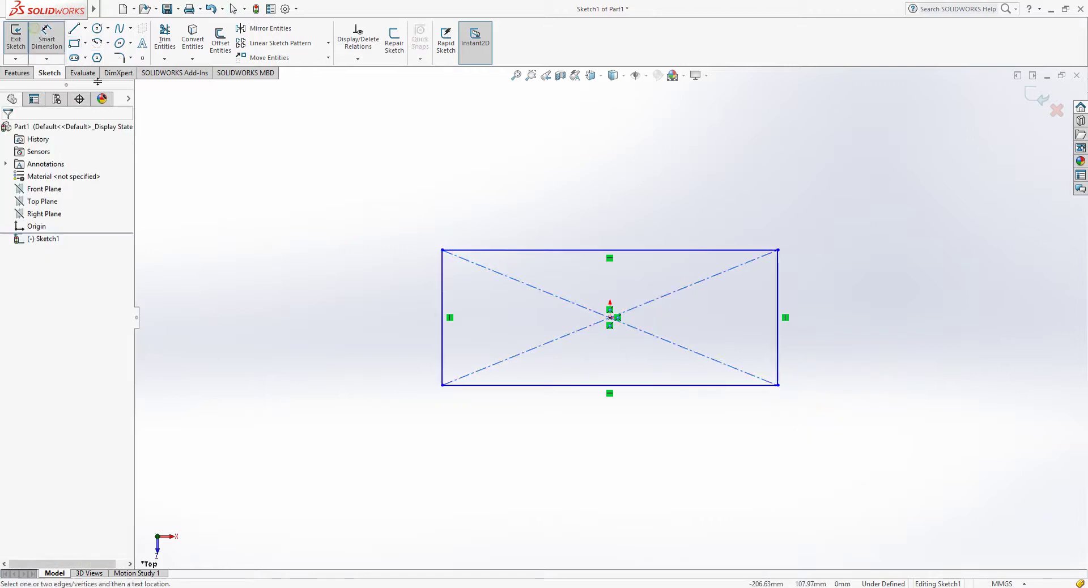
pyautogui.click(540, 385)
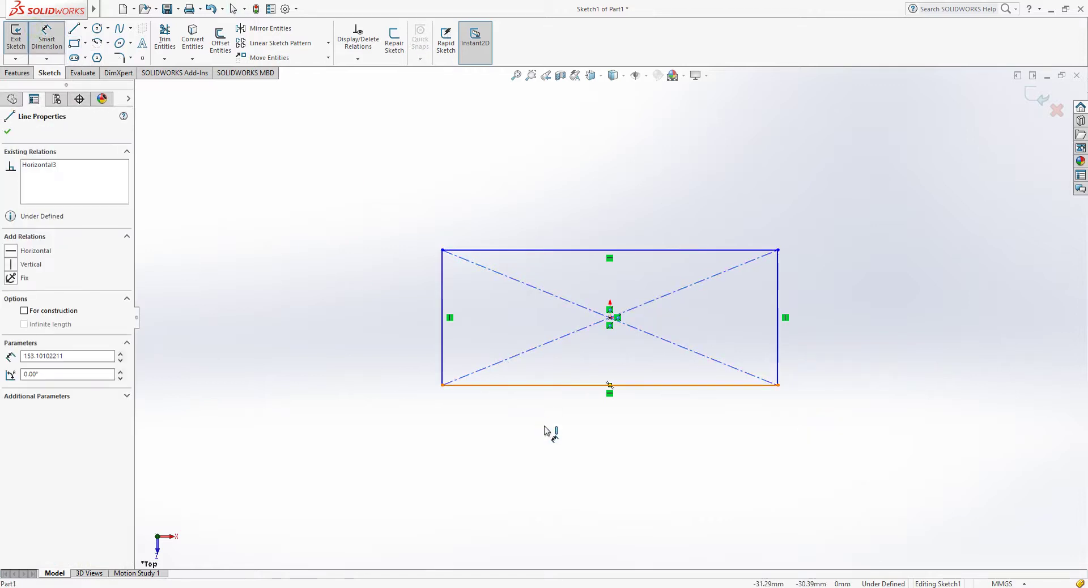
pyautogui.click(544, 429)
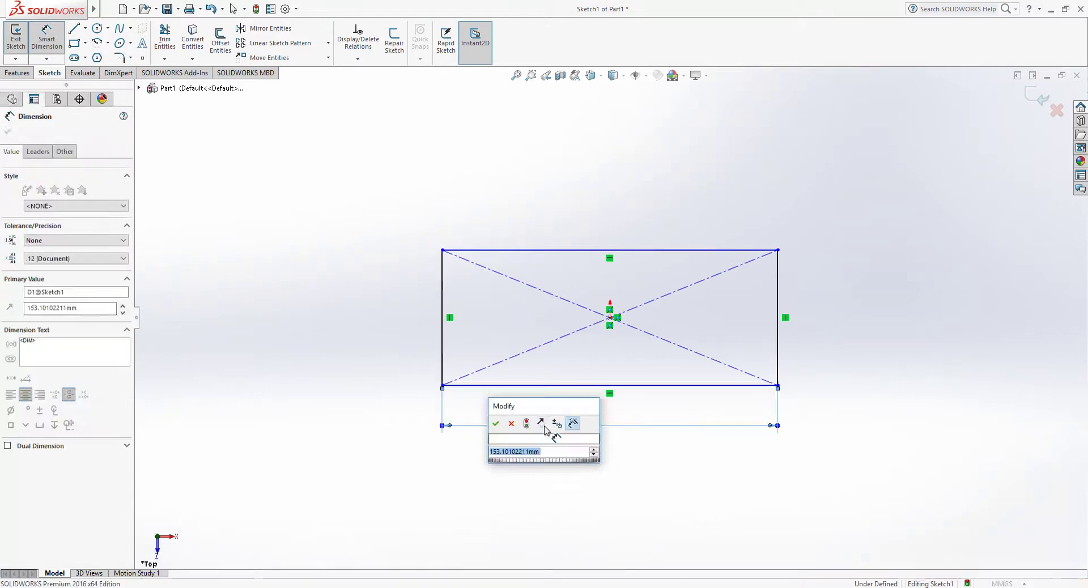
pyautogui.press('Return')
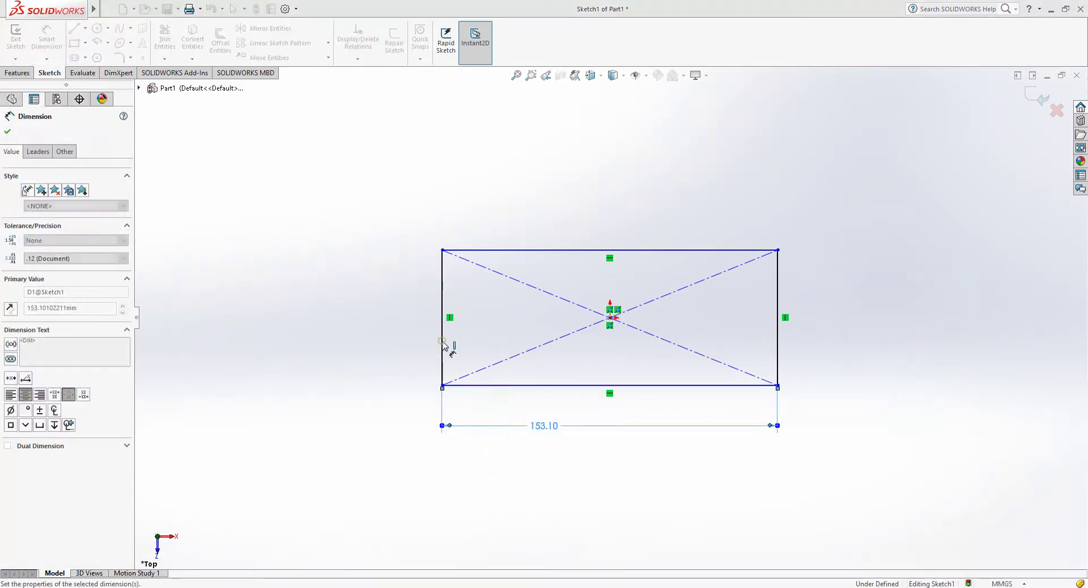
pyautogui.click(442, 343)
pyautogui.click(403, 340)
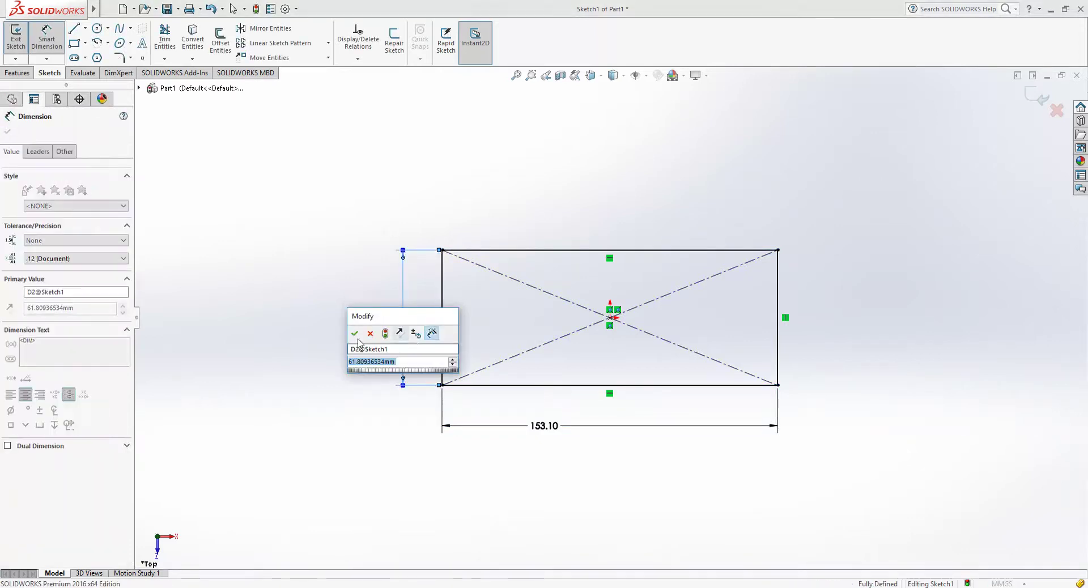
pyautogui.click(353, 337)
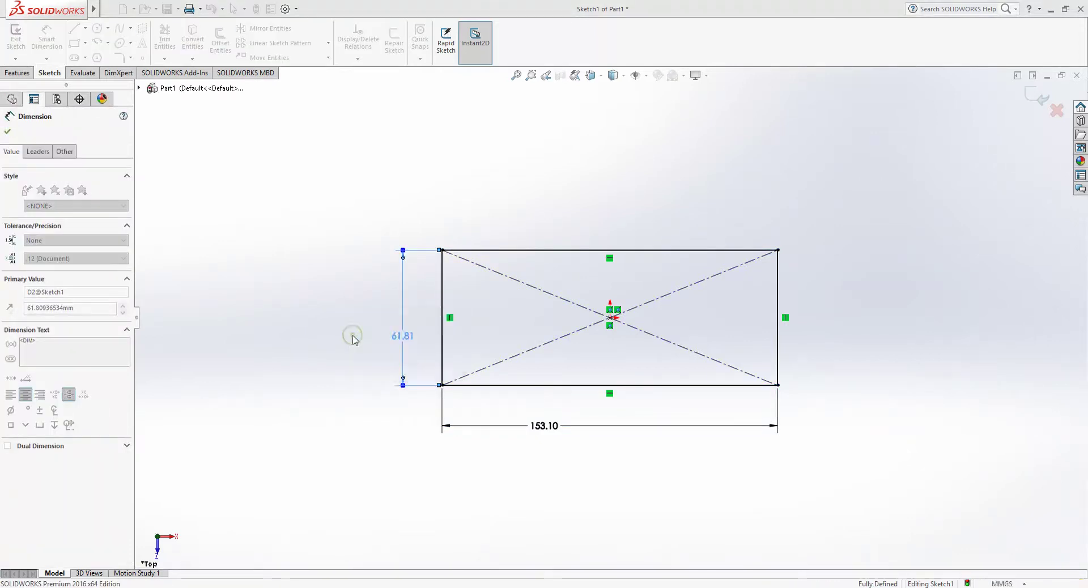
# Step: Delete both diagonal construction lines from the rectangle
pyautogui.click(532, 354)
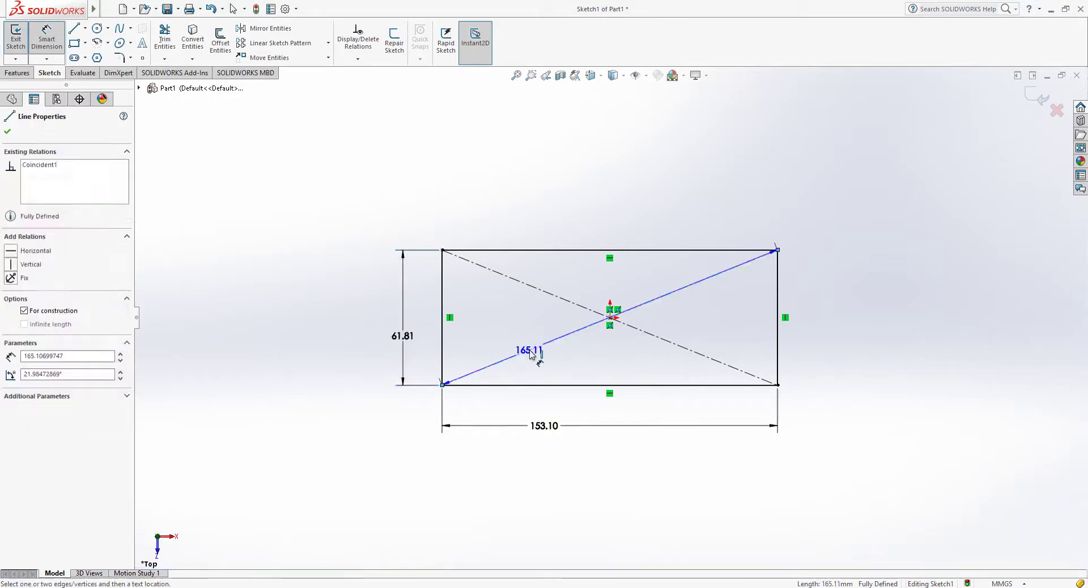
pyautogui.press('Delete')
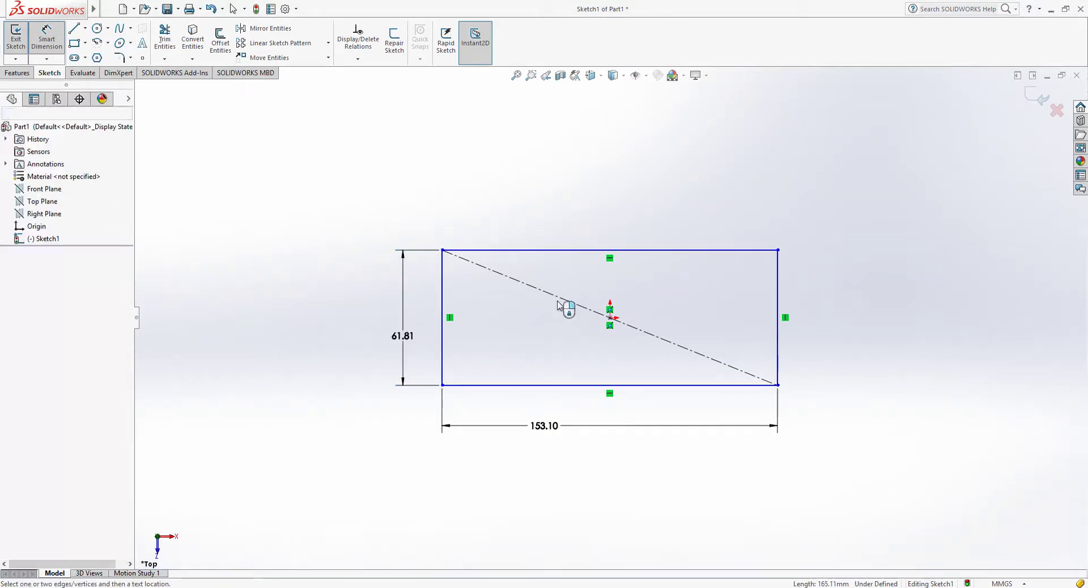
pyautogui.click(557, 299)
pyautogui.press('Delete')
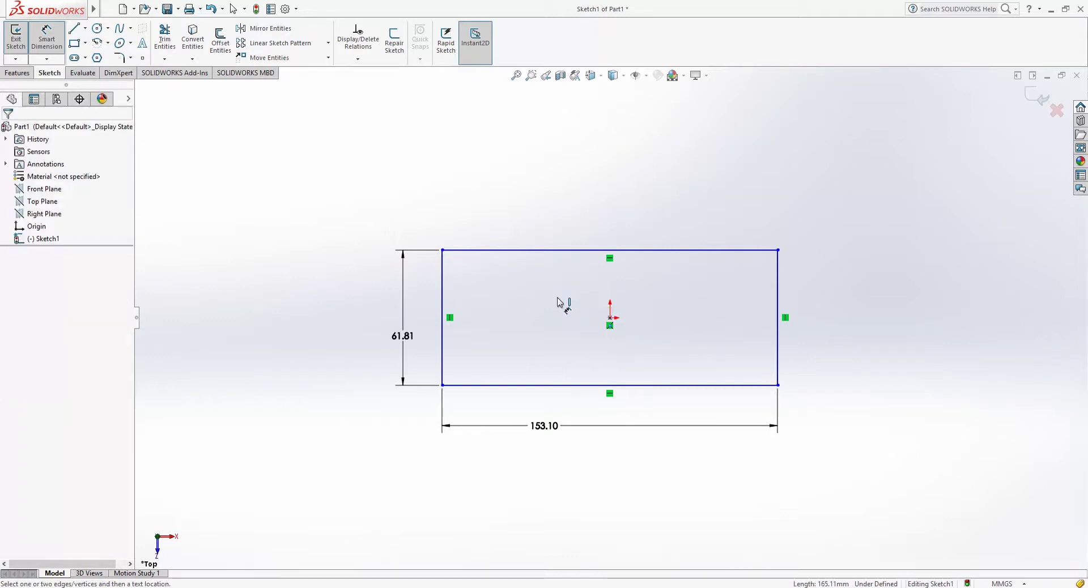
pyautogui.press('Escape')
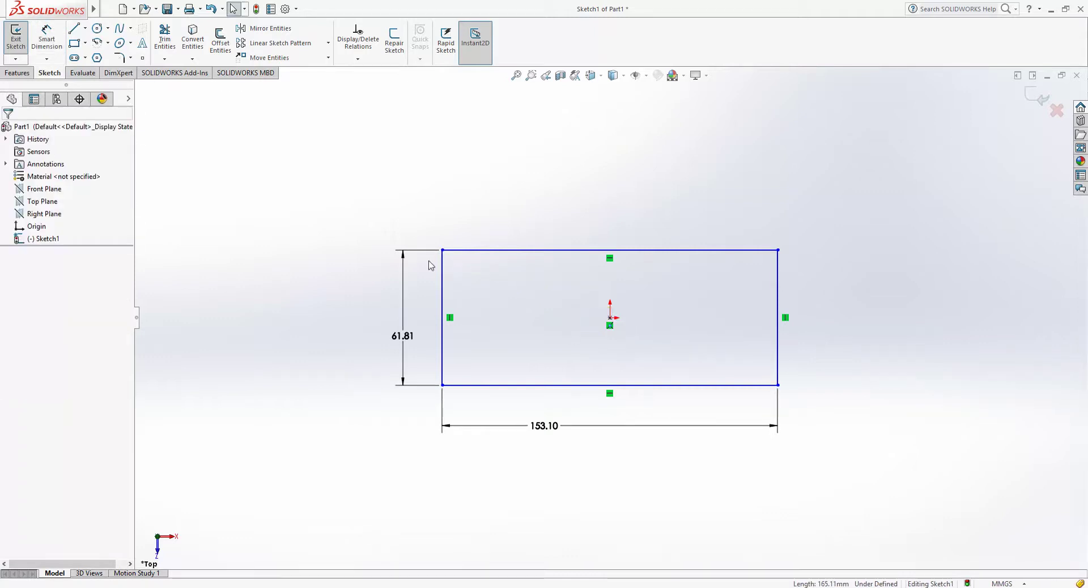
pyautogui.click(47, 37)
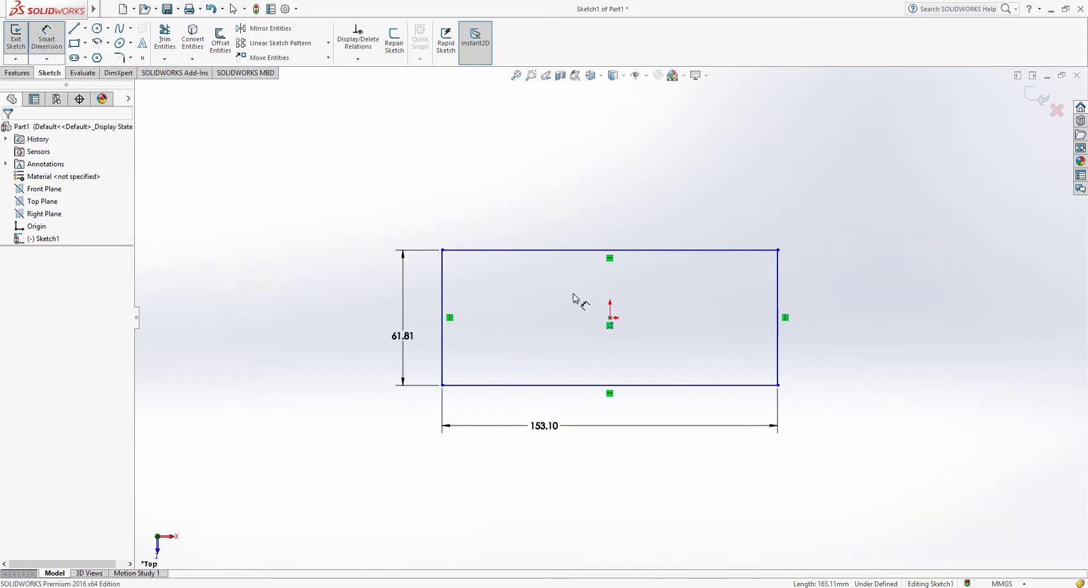
# Step: Dimension the origin 76.55 from the left edge and 30.90 from the top edge
pyautogui.click(610, 318)
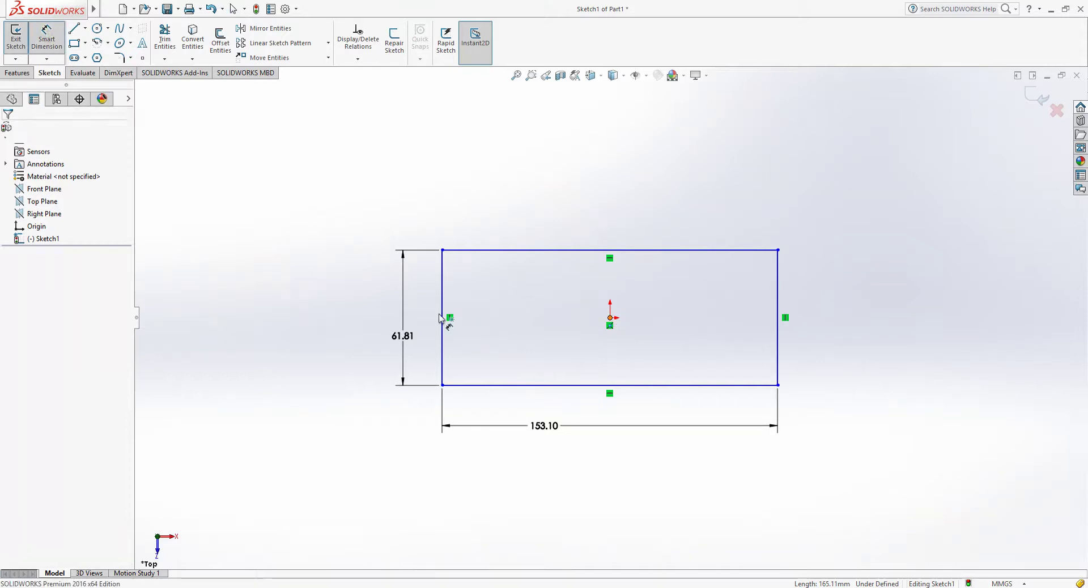
pyautogui.click(442, 368)
pyautogui.click(474, 500)
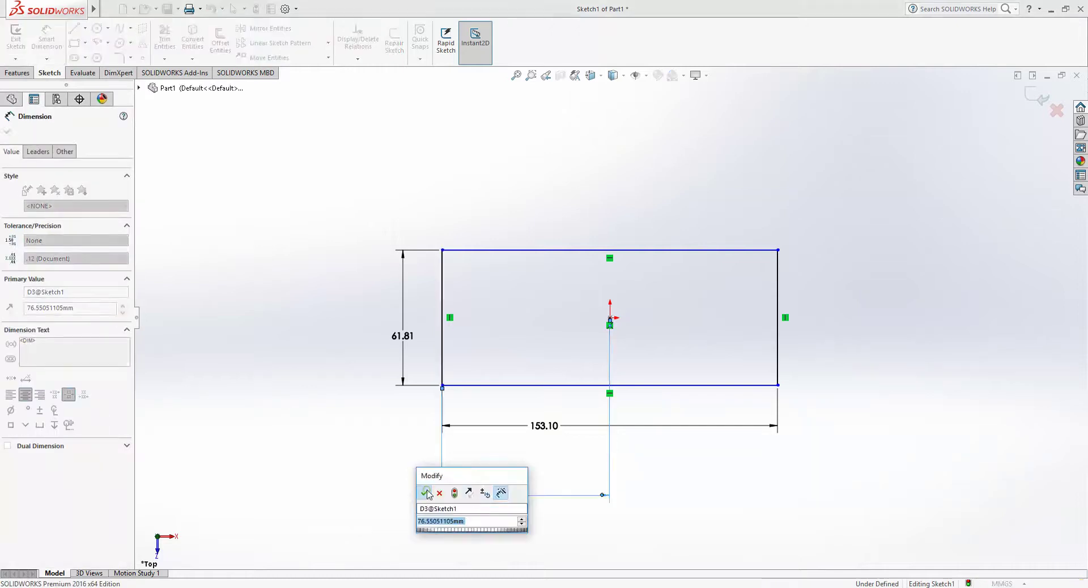
pyautogui.press('Return')
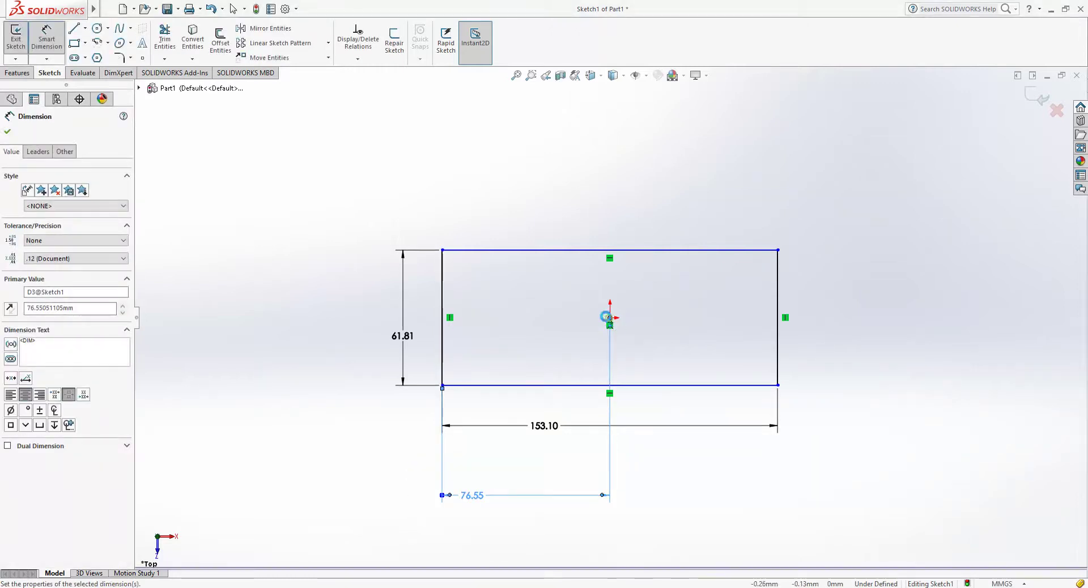
pyautogui.click(609, 318)
pyautogui.click(486, 250)
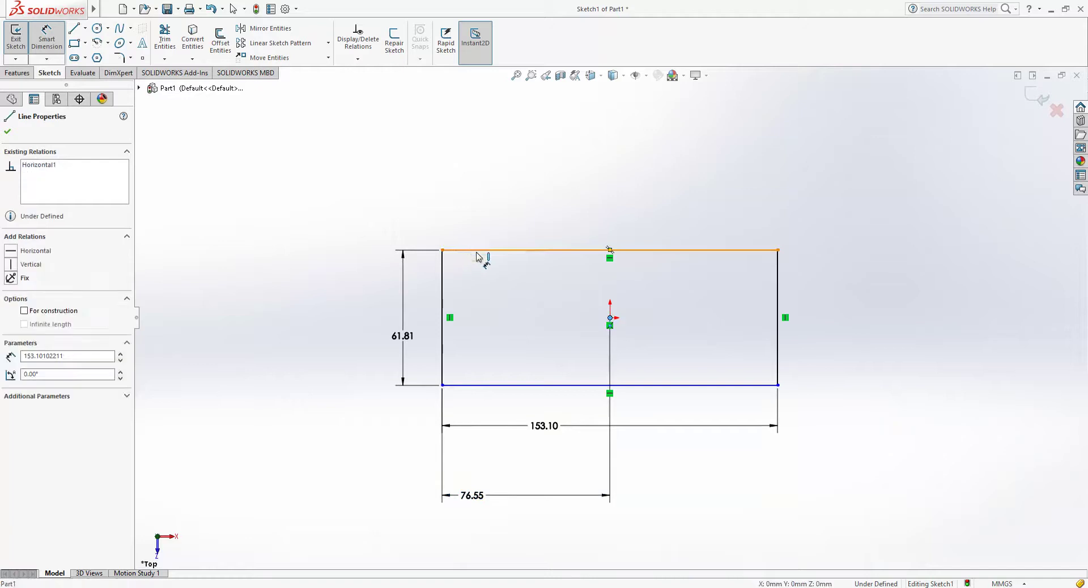
pyautogui.click(320, 299)
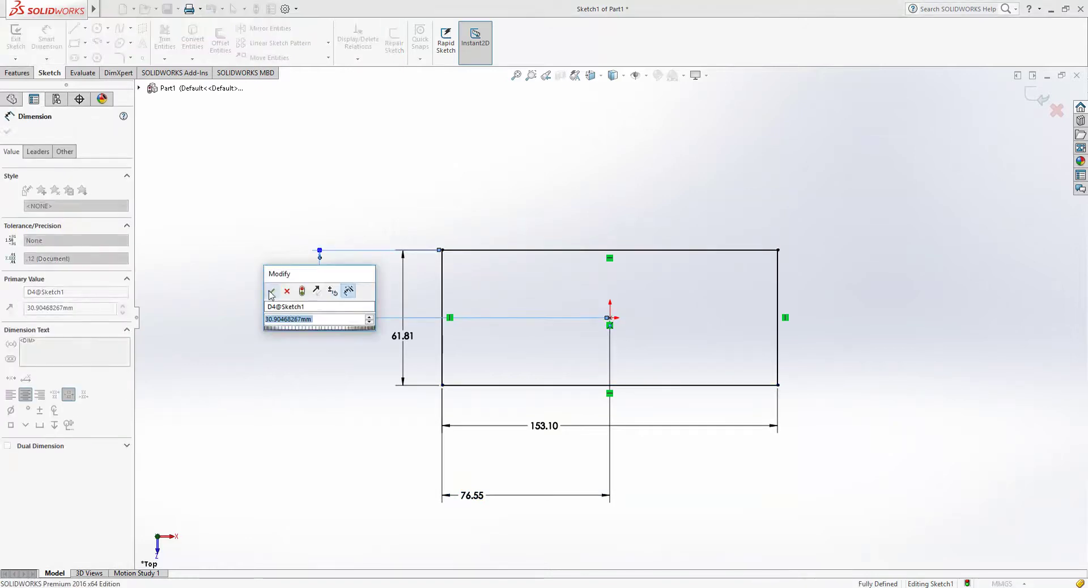
pyautogui.click(269, 292)
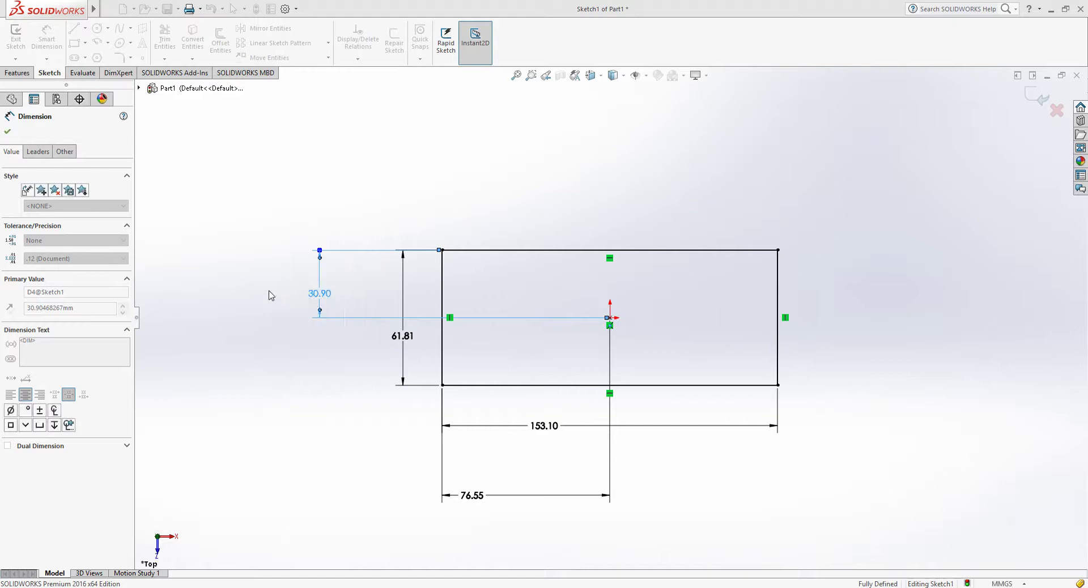
# Step: Extrude the rectangle sketch 10 mm blind, reversed downward, into a solid plate
pyautogui.click(10, 73)
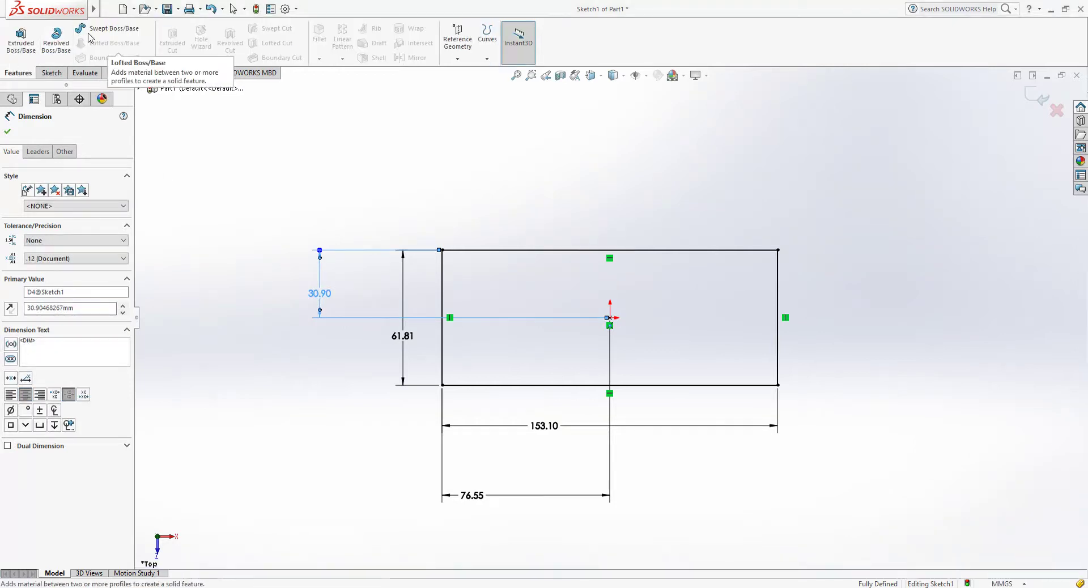
pyautogui.click(22, 38)
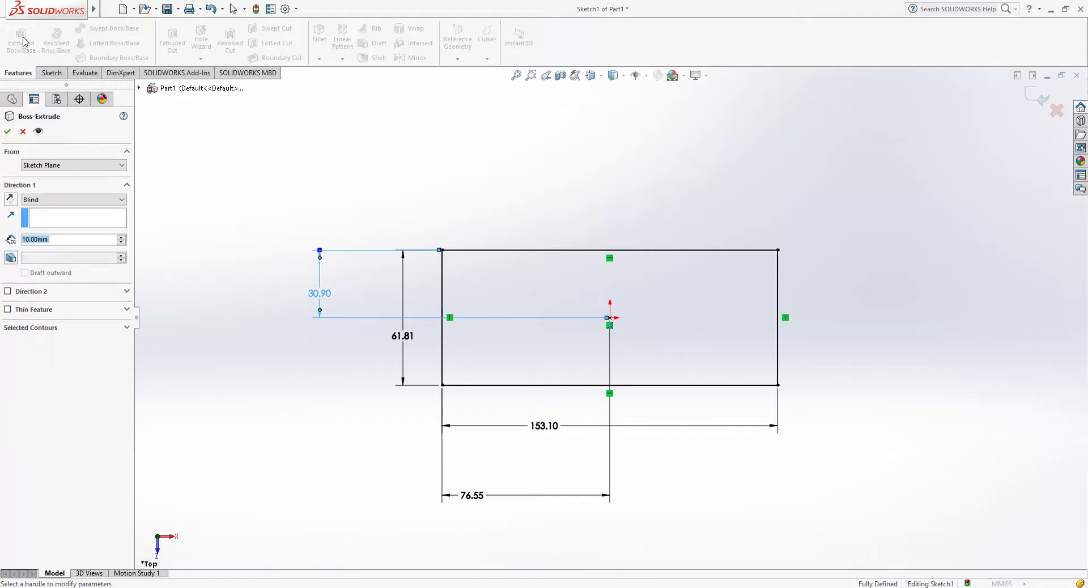
pyautogui.click(11, 198)
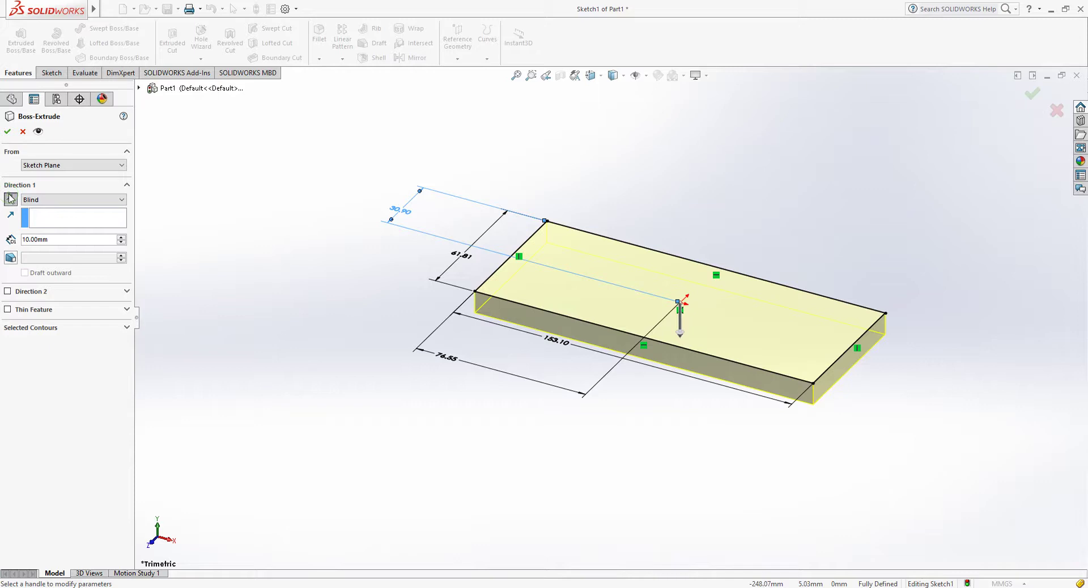
pyautogui.click(8, 132)
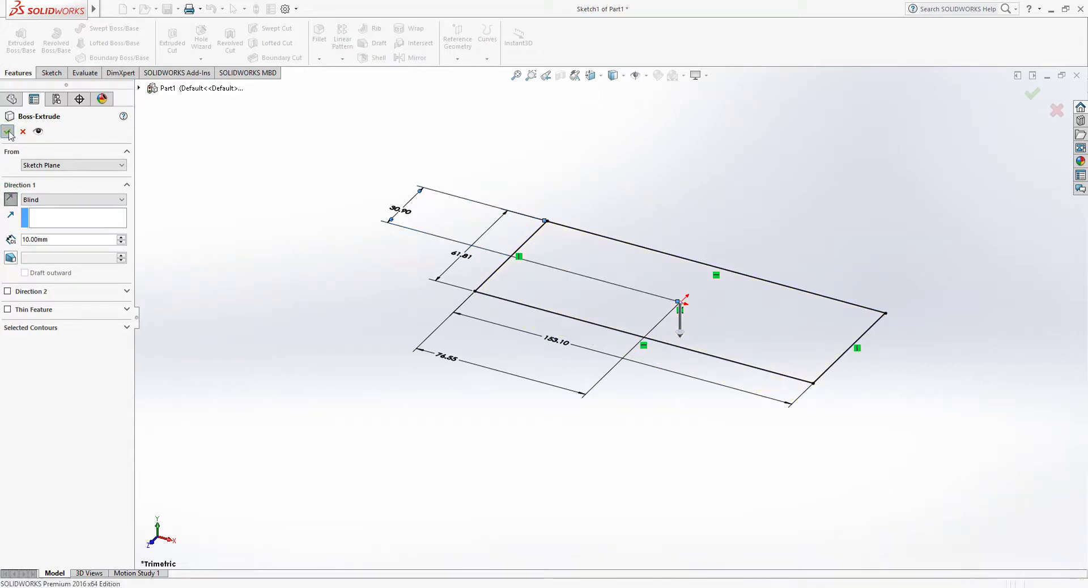
pyautogui.click(581, 281)
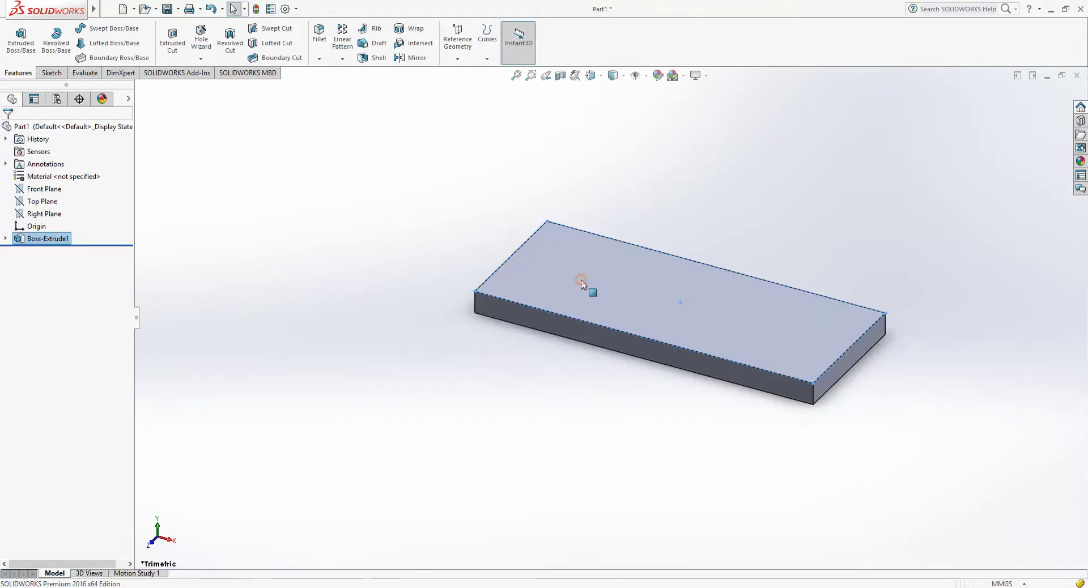
# Step: Open a new sketch on the plate's top face and view it Normal To
pyautogui.rightClick(580, 283)
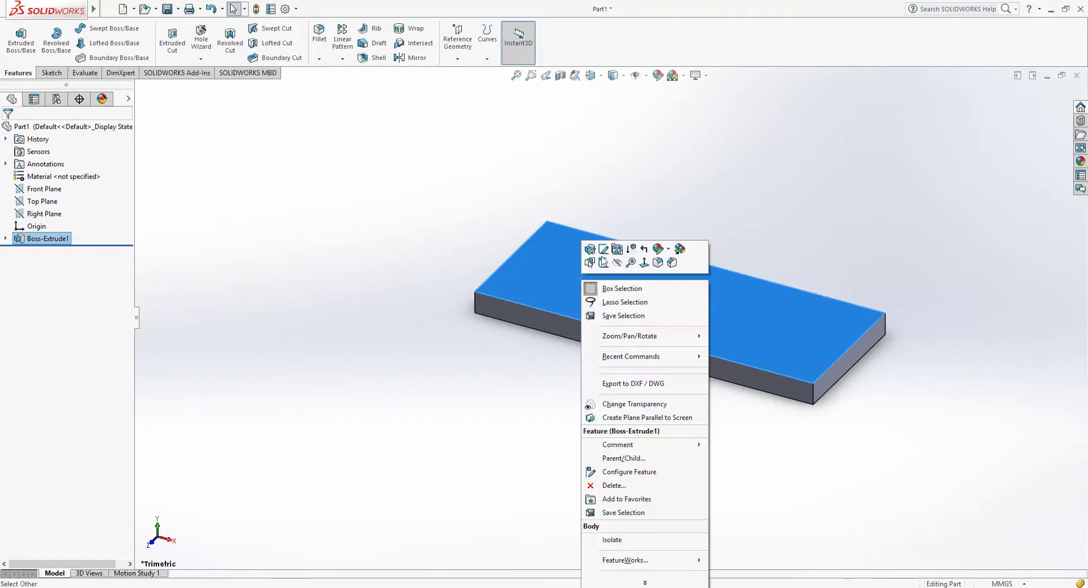
pyautogui.click(603, 255)
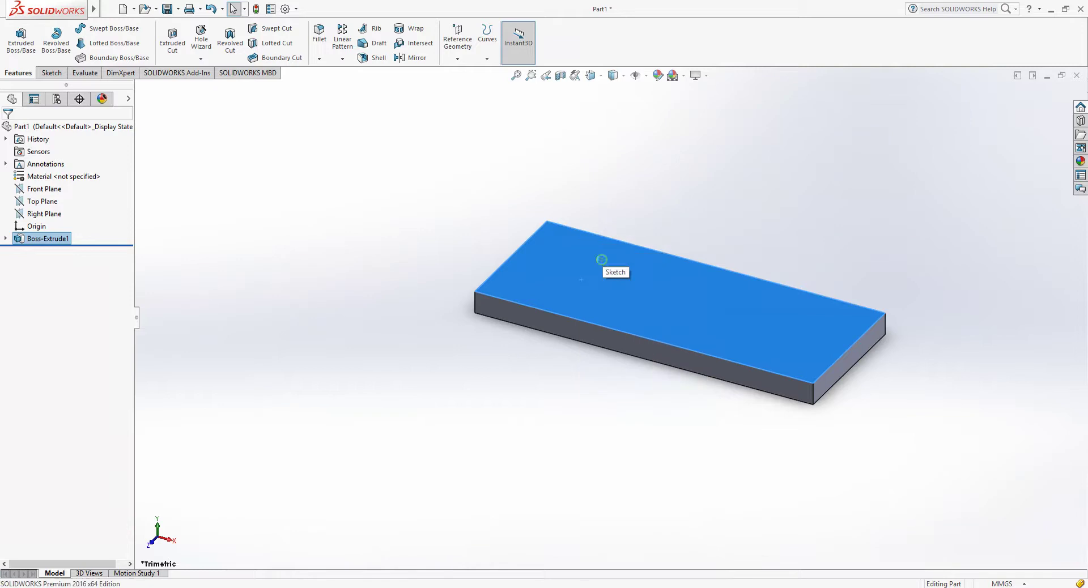
pyautogui.click(601, 79)
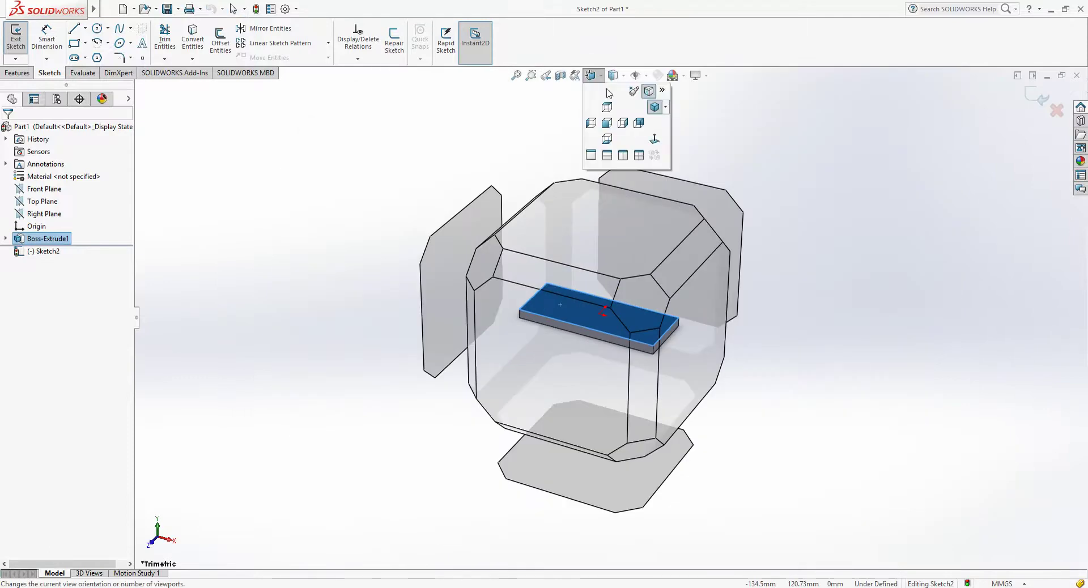
pyautogui.click(653, 139)
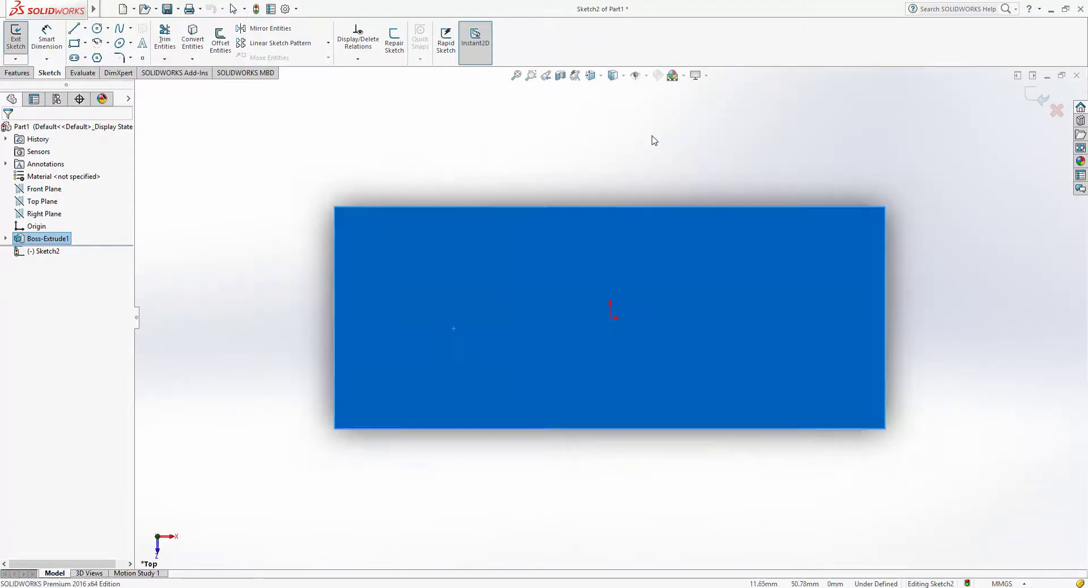
# Step: Sketch a circle of about 19.52 mm diameter near the plate's lower-left corner
pyautogui.click(98, 29)
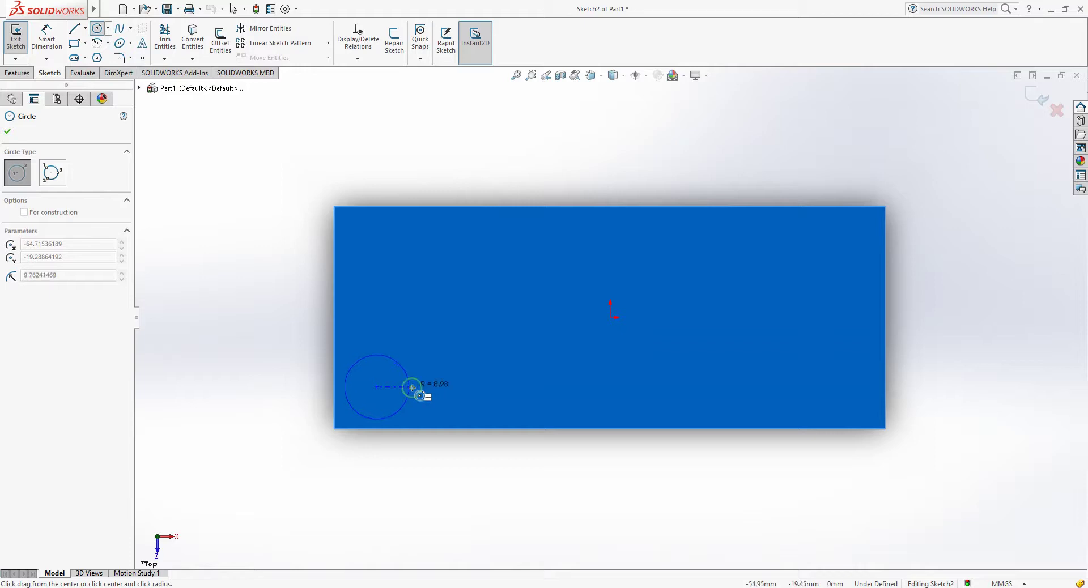
pyautogui.click(412, 388)
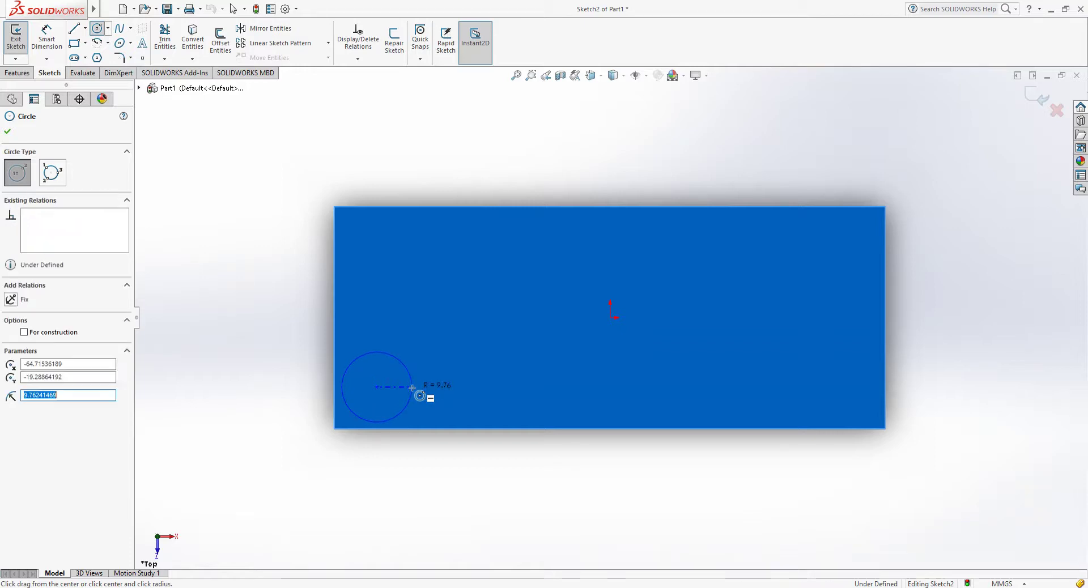
pyautogui.press('Escape')
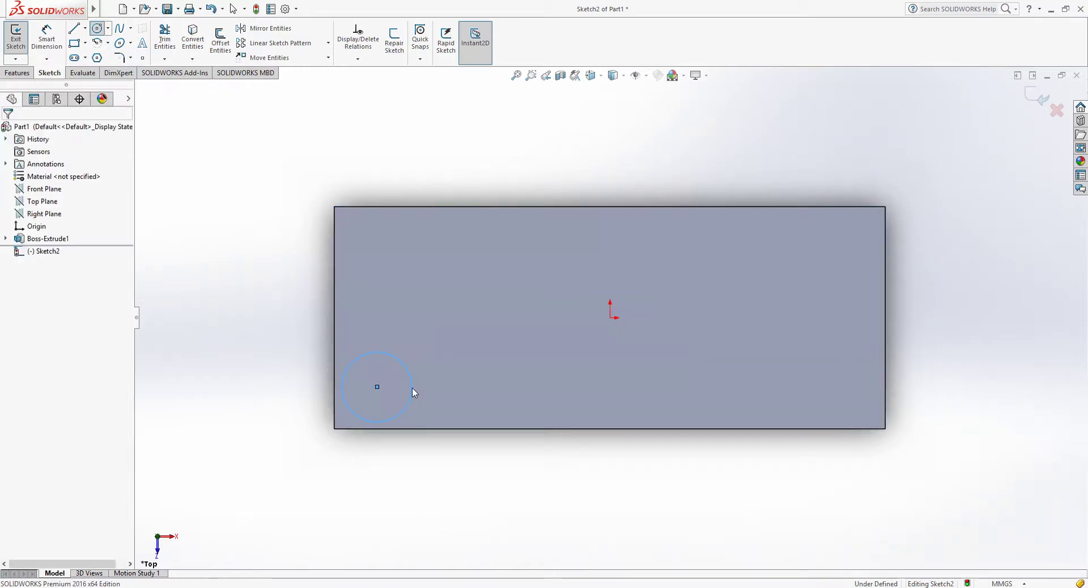
pyautogui.press('Escape')
# Step: Give the circle a 19.52 diameter dimension
pyautogui.click(47, 38)
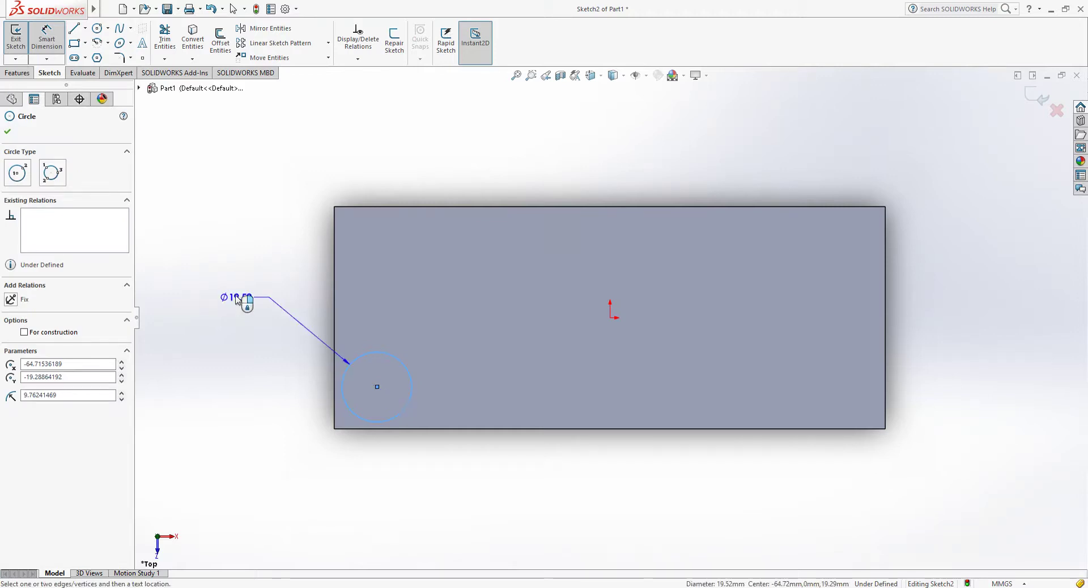
pyautogui.click(237, 300)
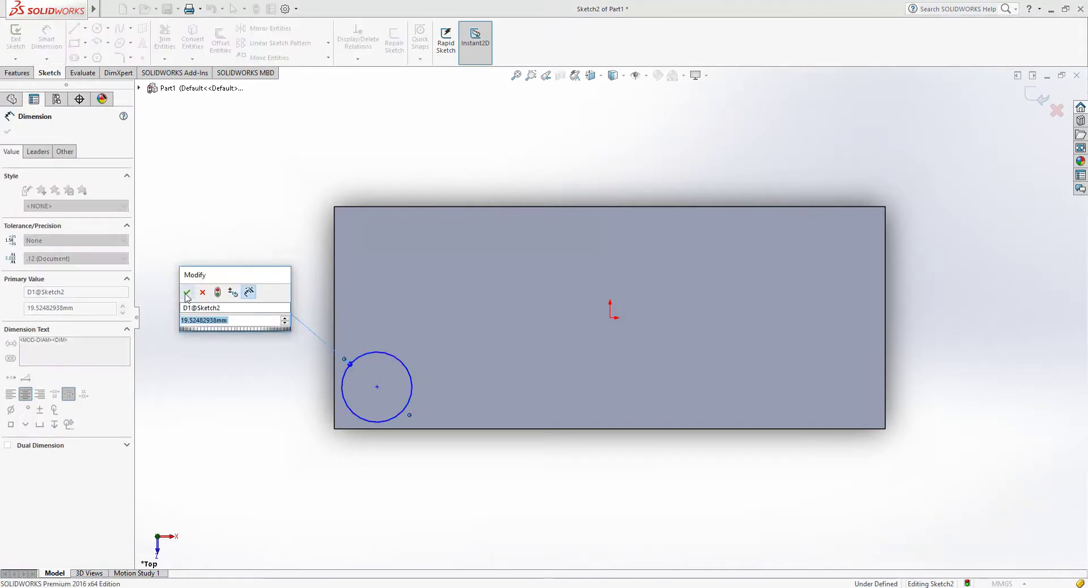
pyautogui.click(187, 293)
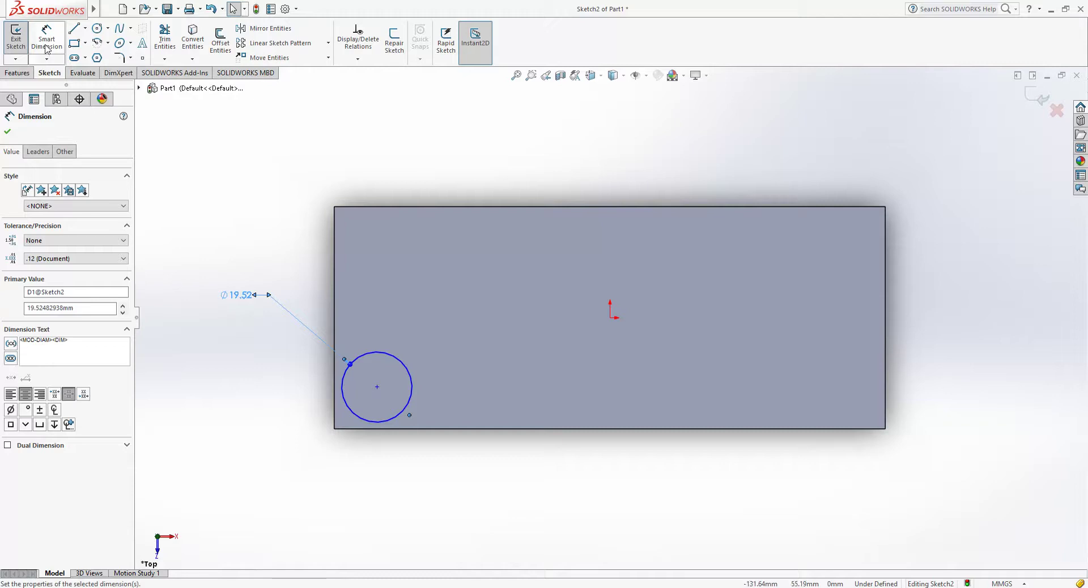
pyautogui.press('Escape')
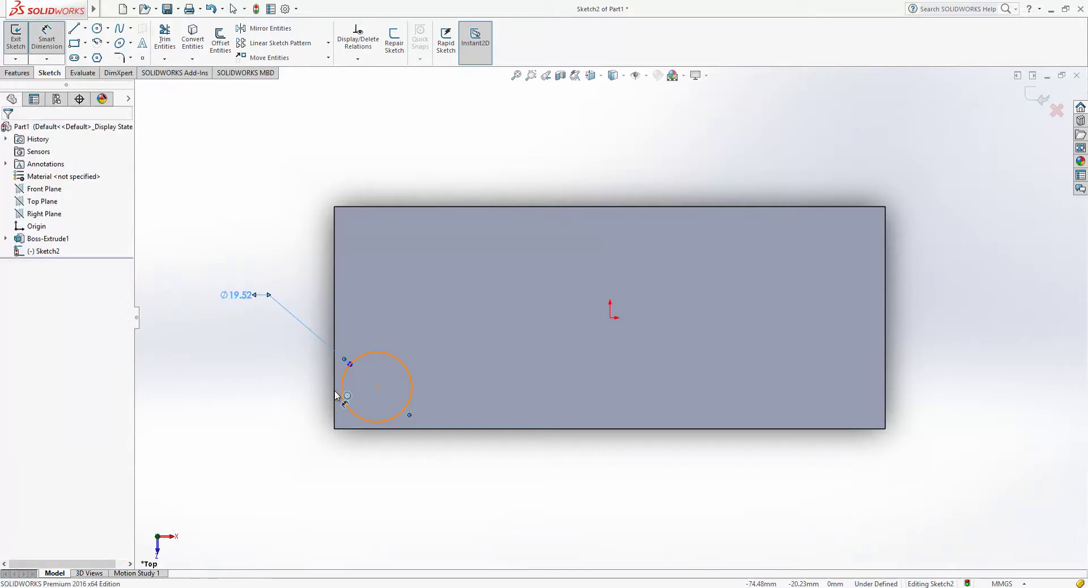
# Step: Locate the circle centre 11.84 from the left edge and 11.62 from the bottom edge
pyautogui.click(340, 393)
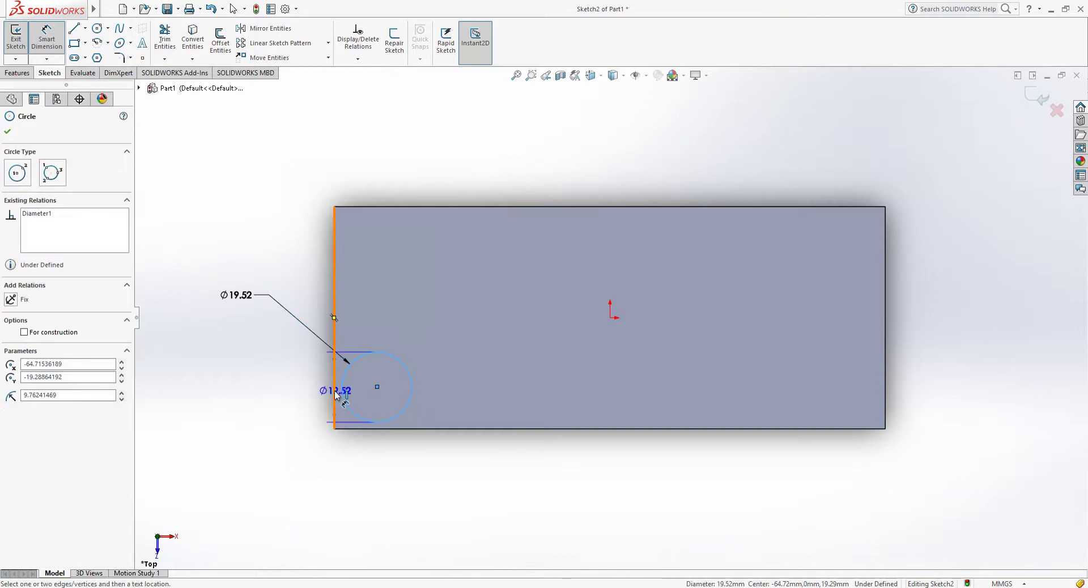
pyautogui.click(334, 390)
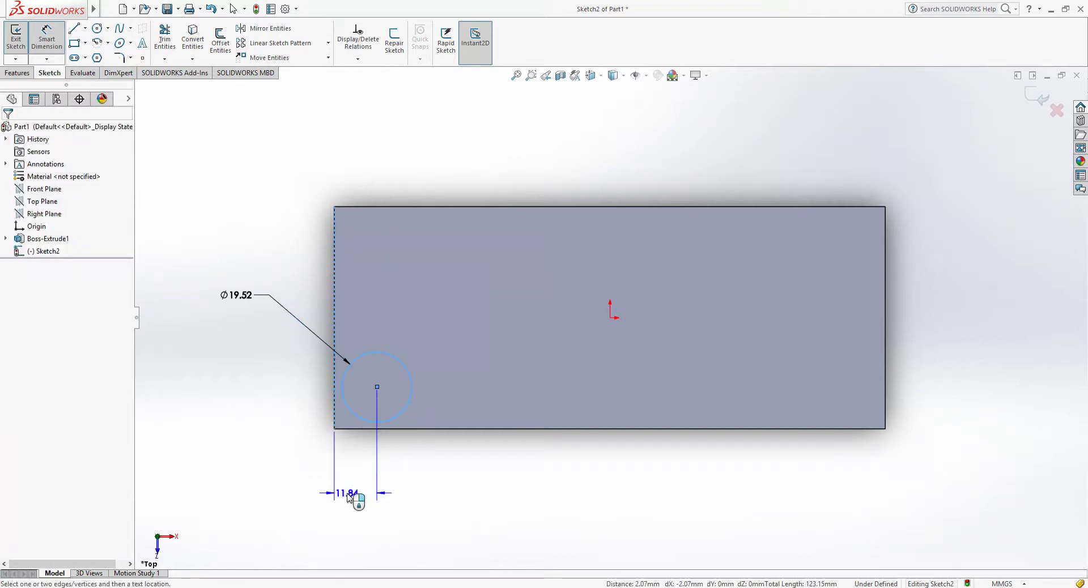
pyautogui.click(348, 496)
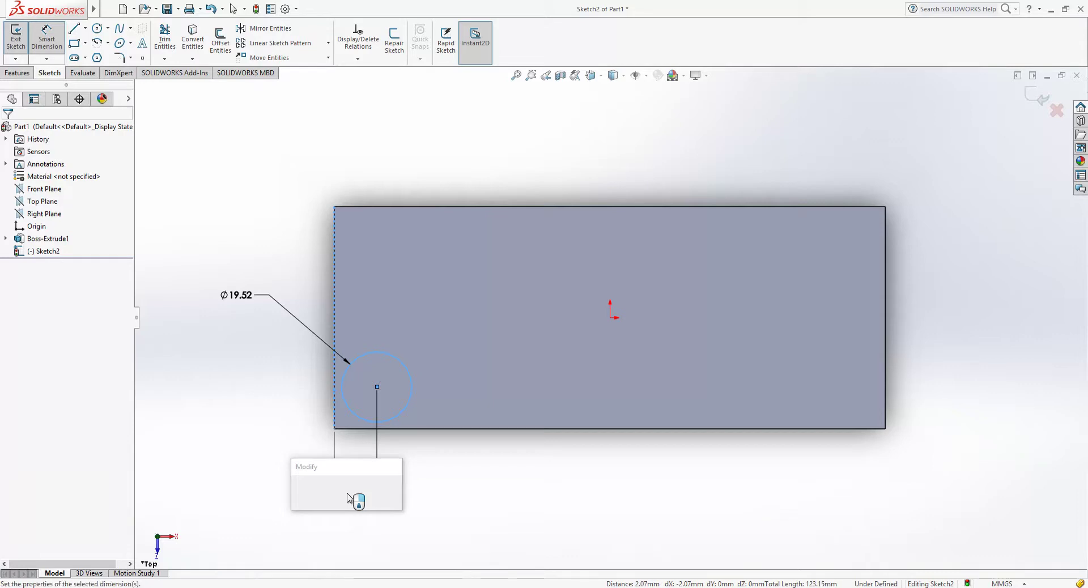
pyautogui.click(300, 491)
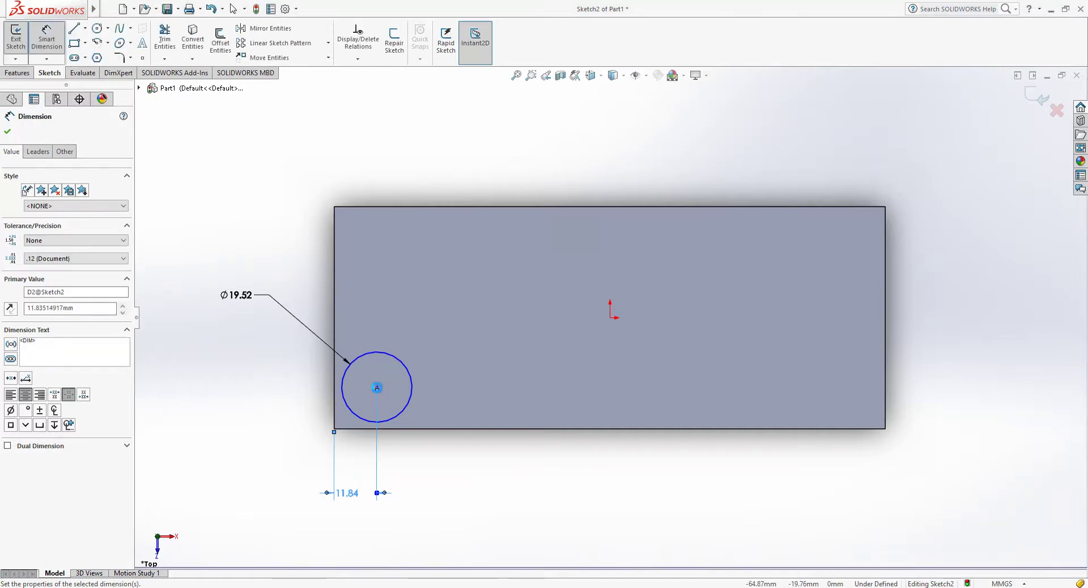
pyautogui.click(377, 388)
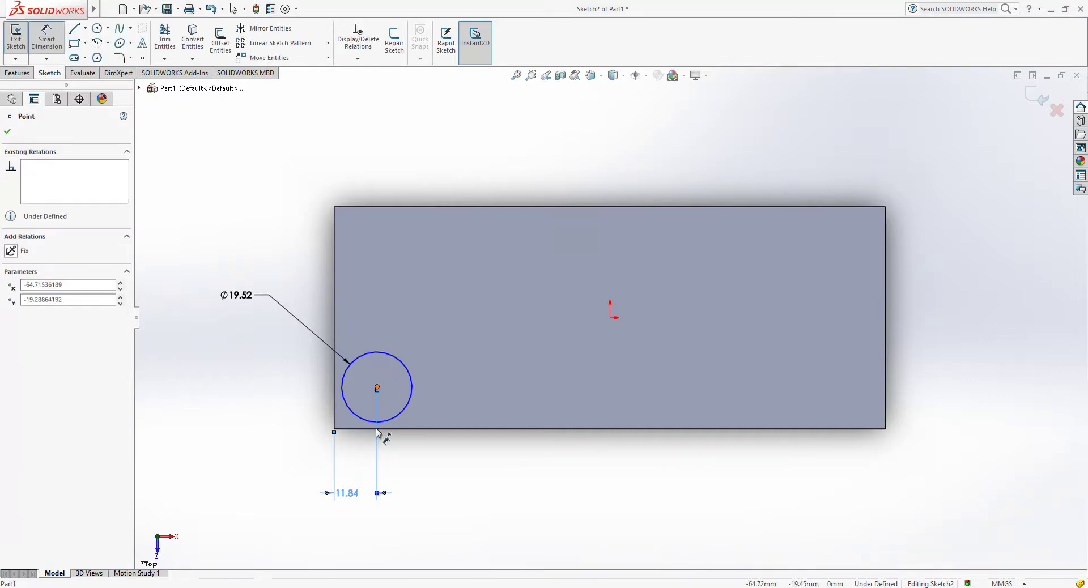
pyautogui.click(379, 430)
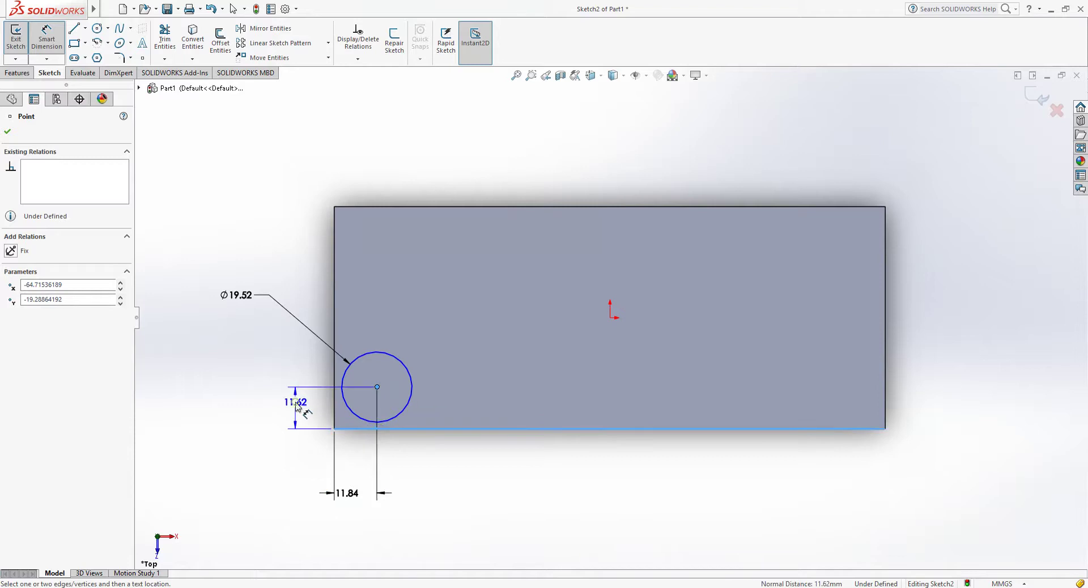
pyautogui.click(297, 404)
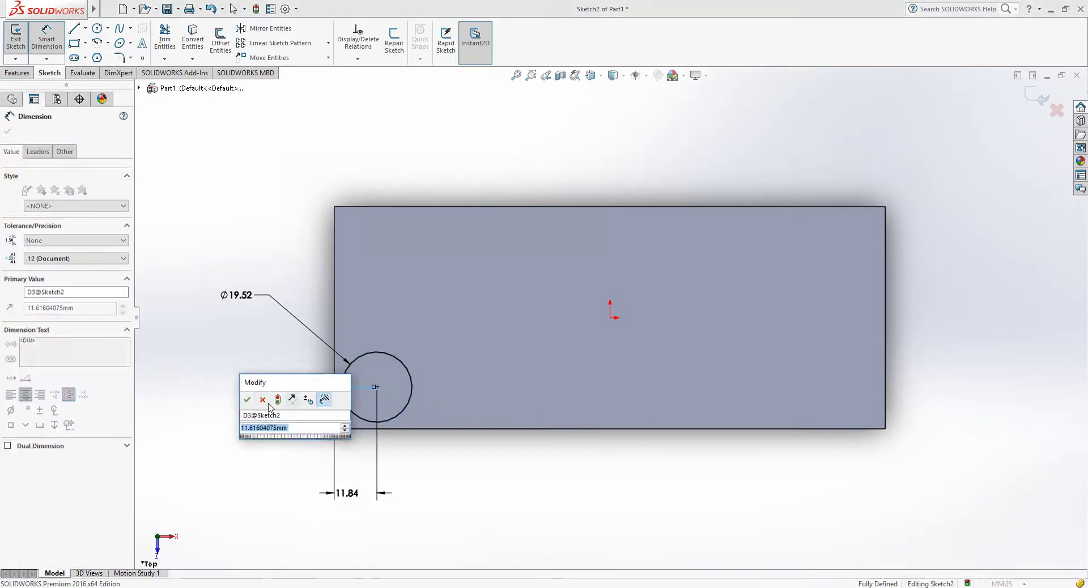
pyautogui.click(248, 400)
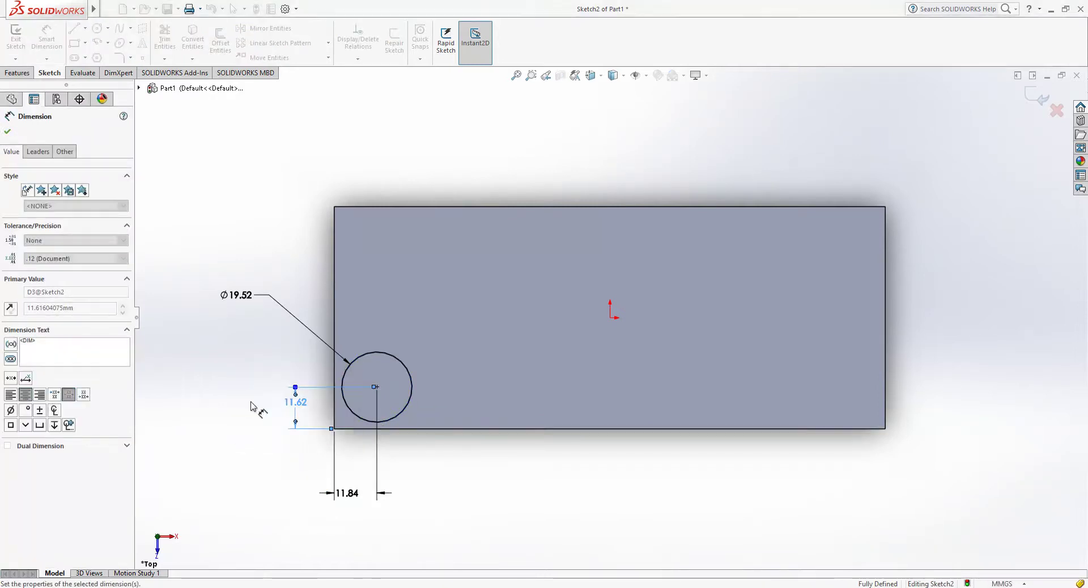
# Step: Extrude the circle 4 mm blind as a boss merged with the plate
pyautogui.click(18, 73)
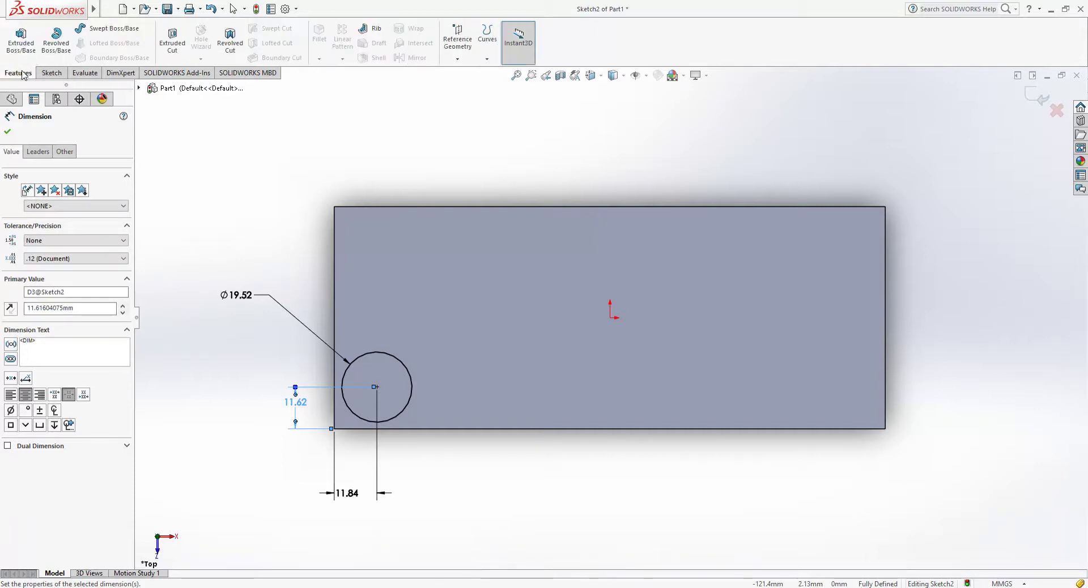
pyautogui.click(17, 46)
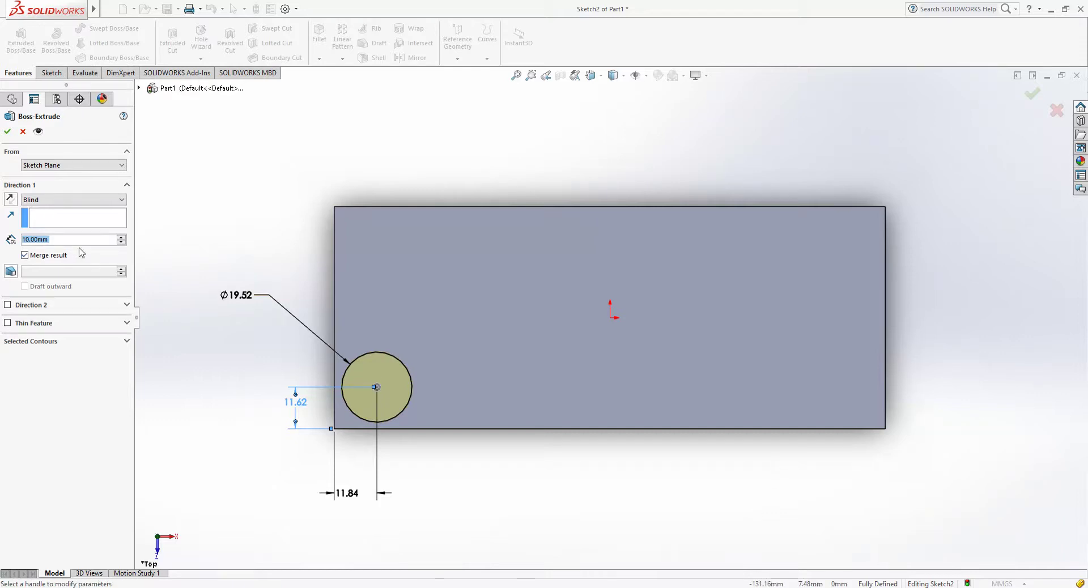
pyautogui.moveTo(68, 239)
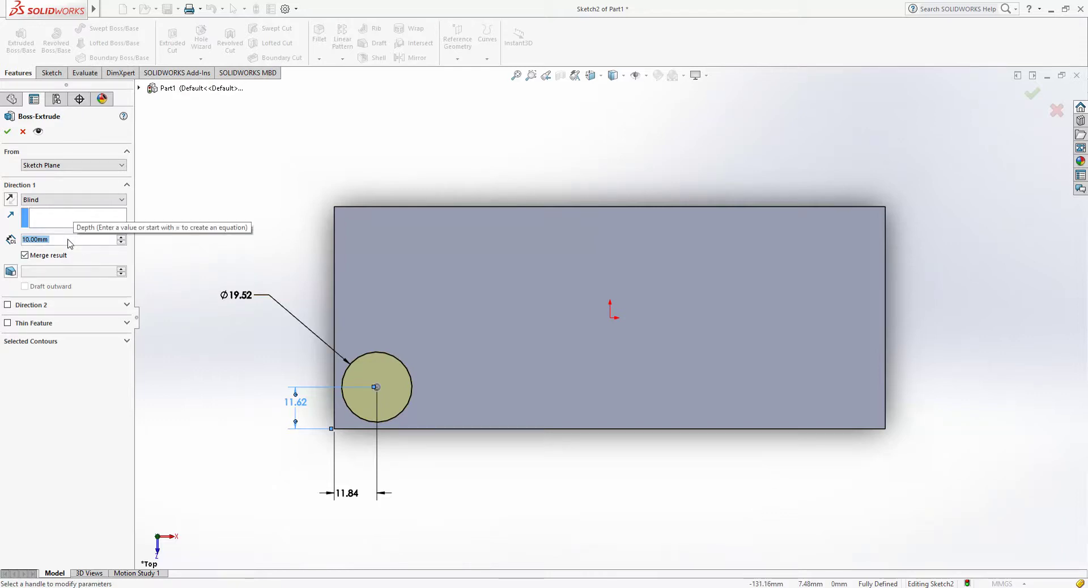
pyautogui.doubleClick(67, 239)
pyautogui.write('4')
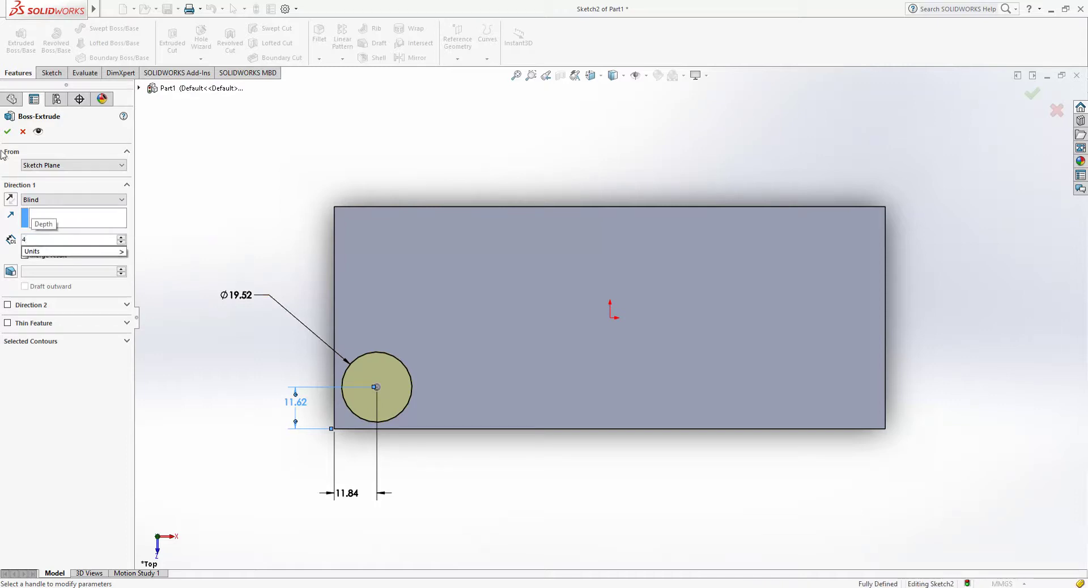
pyautogui.click(7, 133)
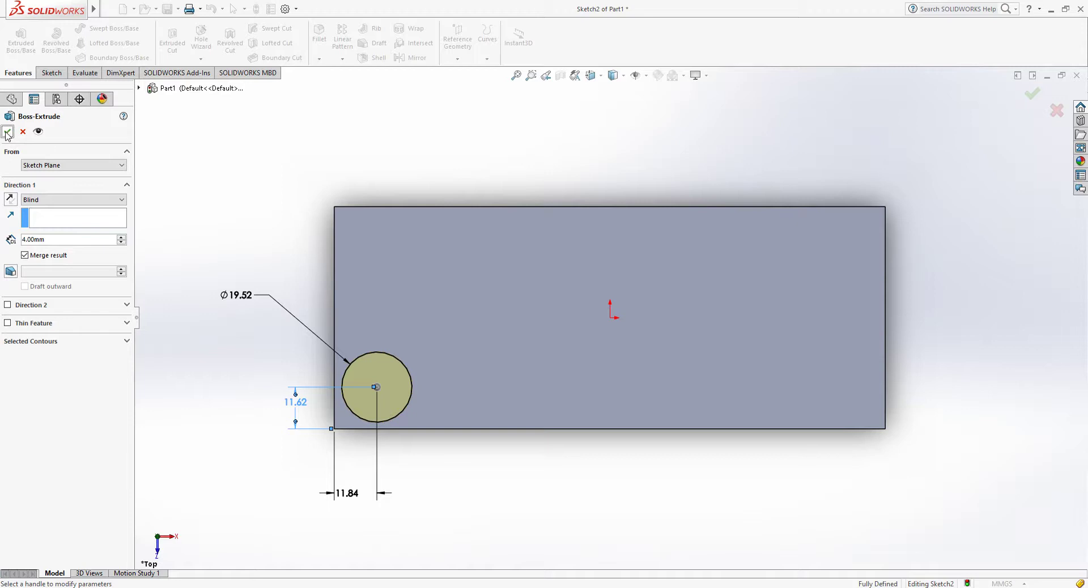
pyautogui.click(8, 133)
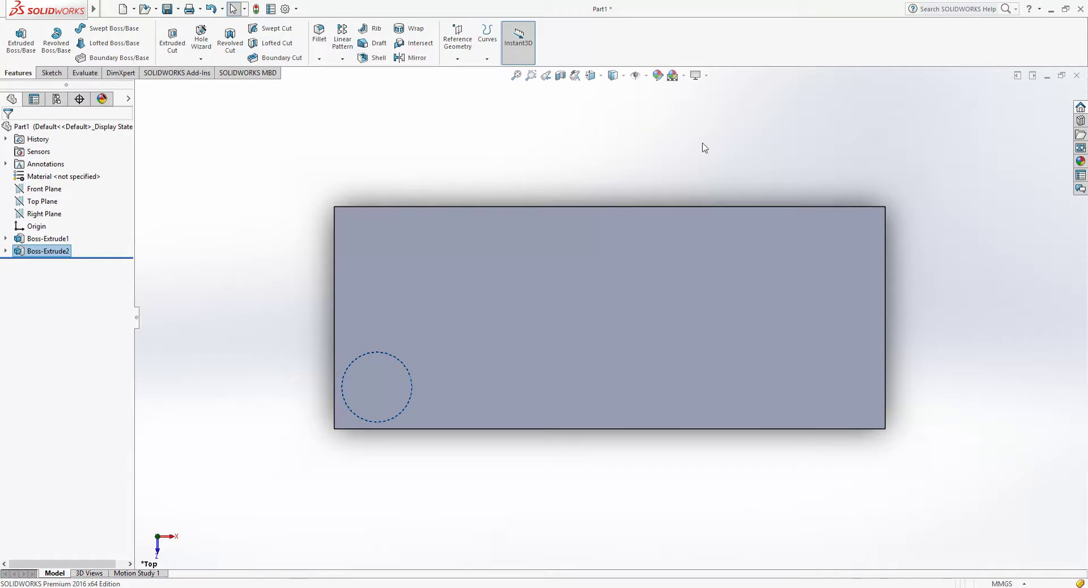
# Step: Switch the model to the Isometric view and clear the selection
pyautogui.click(622, 76)
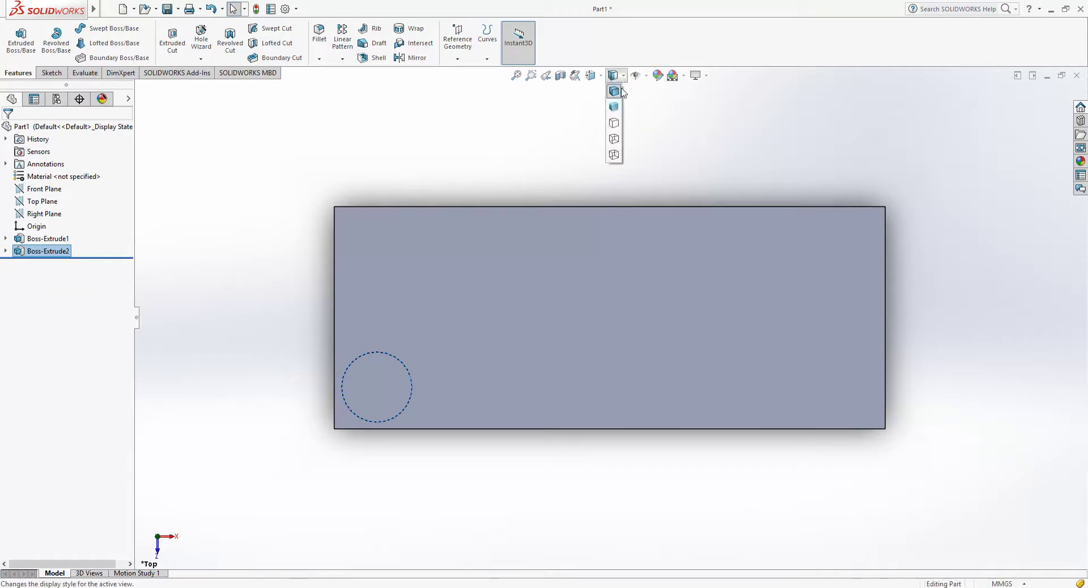
pyautogui.click(602, 76)
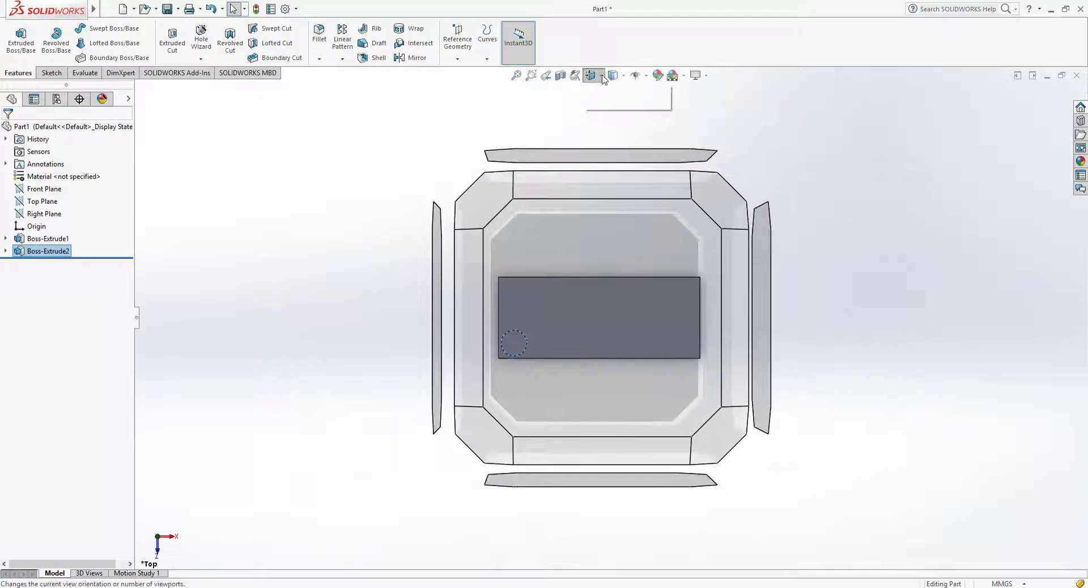
pyautogui.click(591, 76)
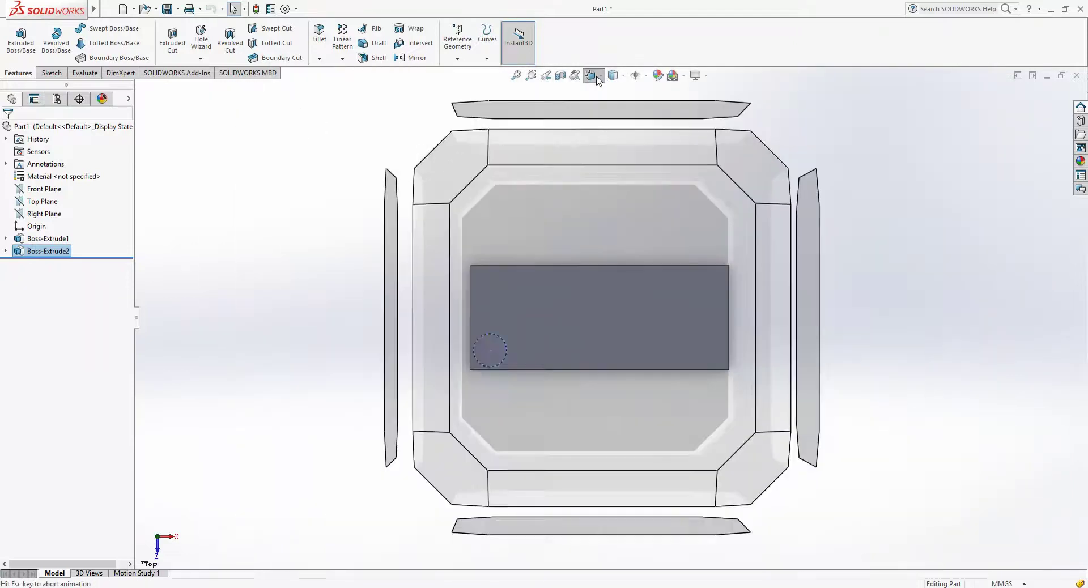
pyautogui.click(597, 78)
pyautogui.click(648, 108)
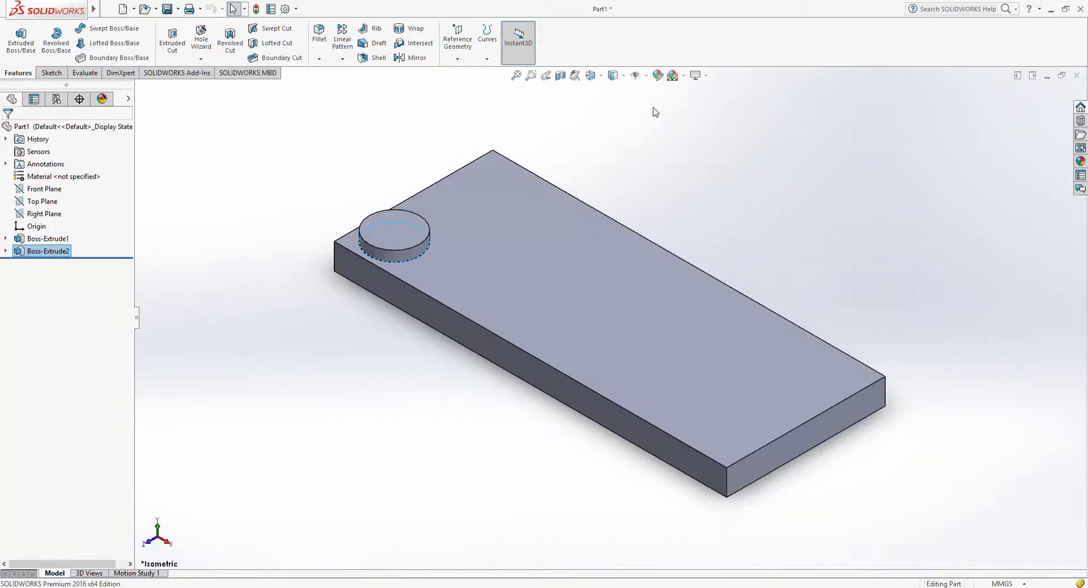
pyautogui.press('Escape')
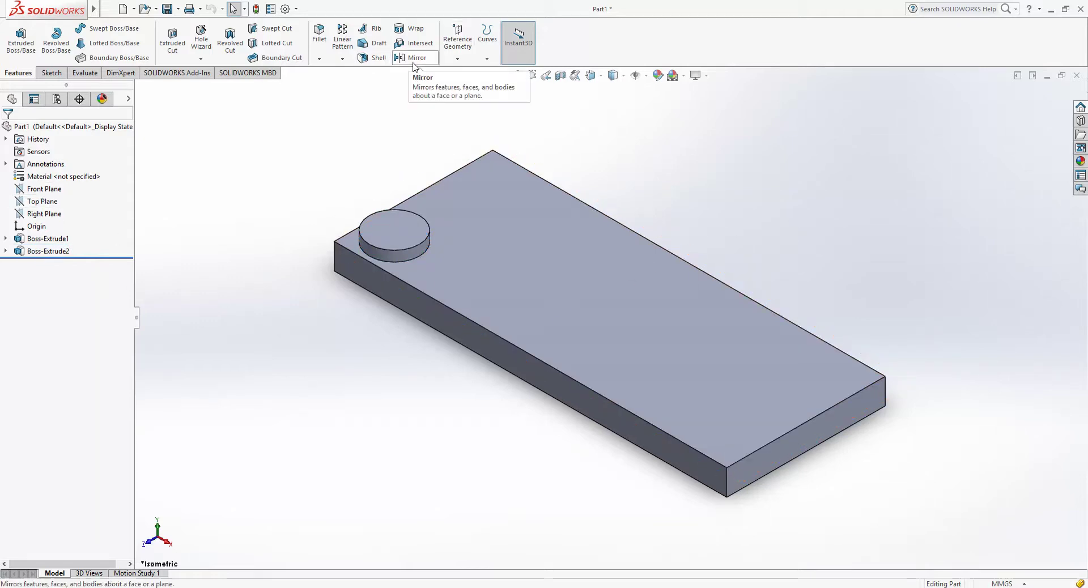
# Step: Mirror Boss-Extrude2 across the Front Plane to add a second boss
pyautogui.click(413, 64)
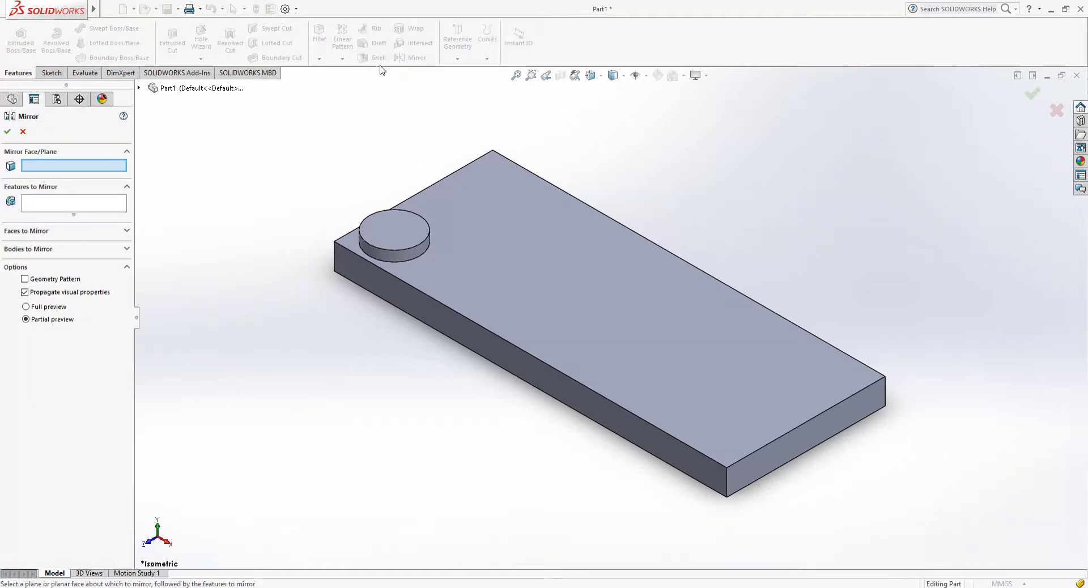
pyautogui.click(139, 88)
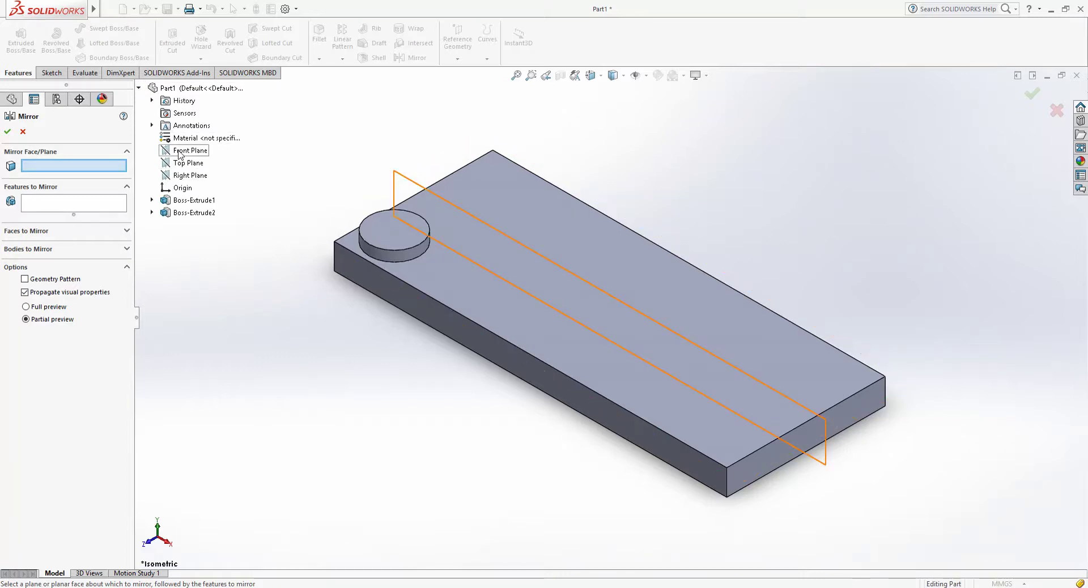
pyautogui.click(180, 150)
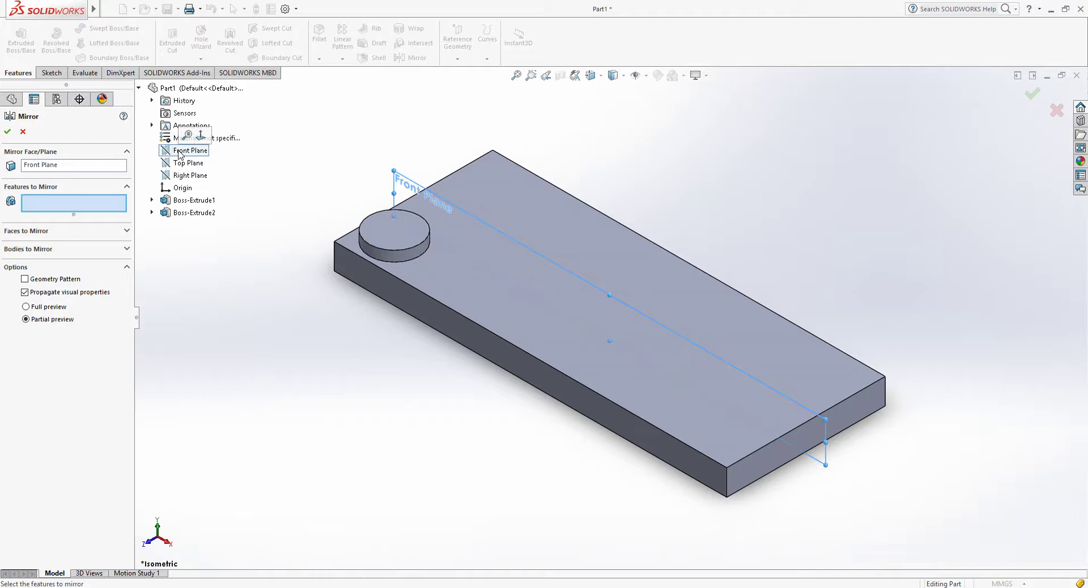
pyautogui.click(383, 256)
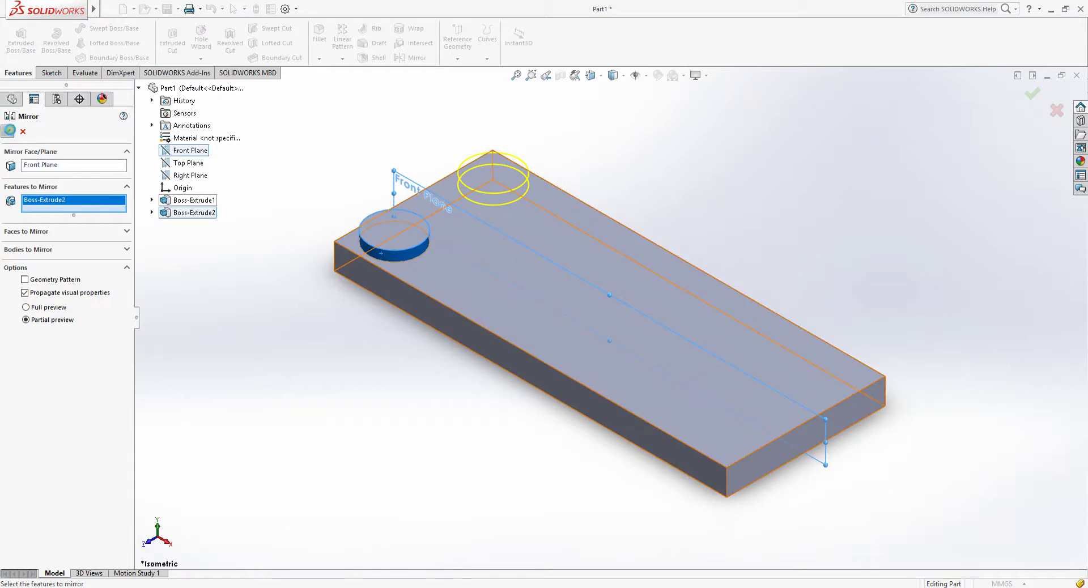
pyautogui.click(9, 131)
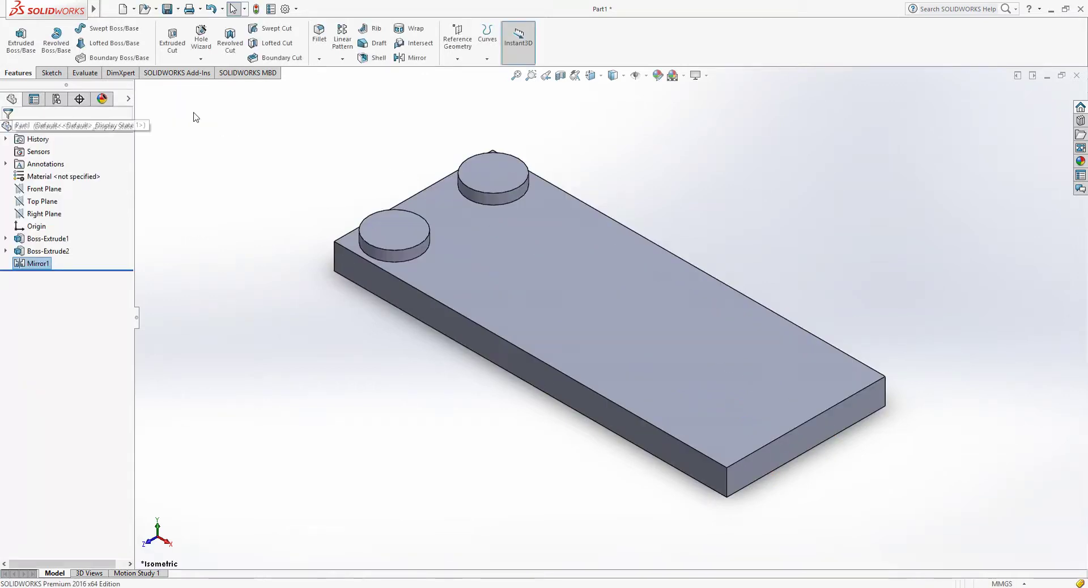
# Step: Mirror Mirror1 across the Right Plane to add bosses at the remaining corners
pyautogui.click(415, 59)
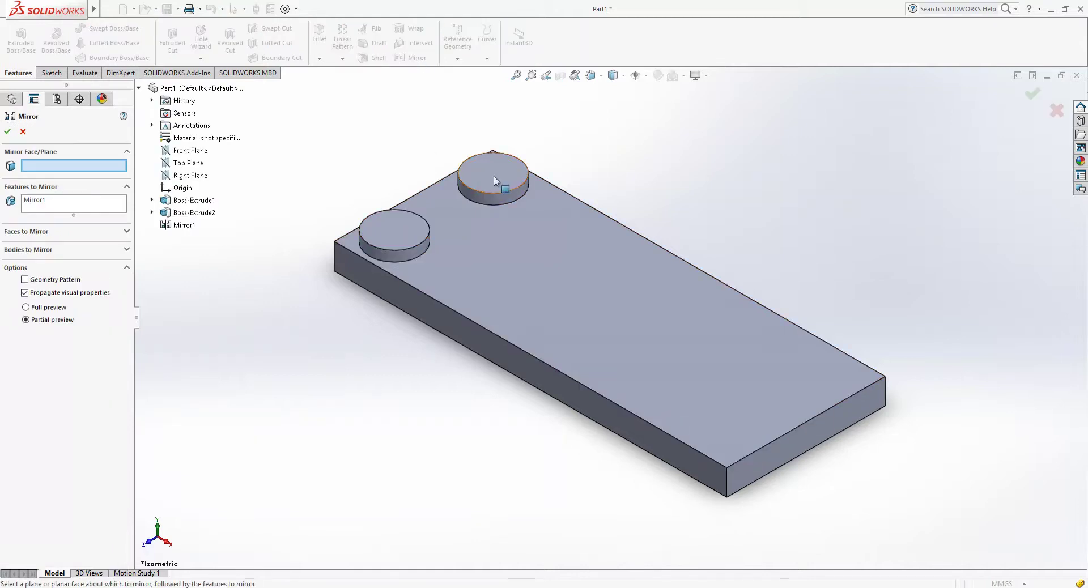
pyautogui.click(191, 179)
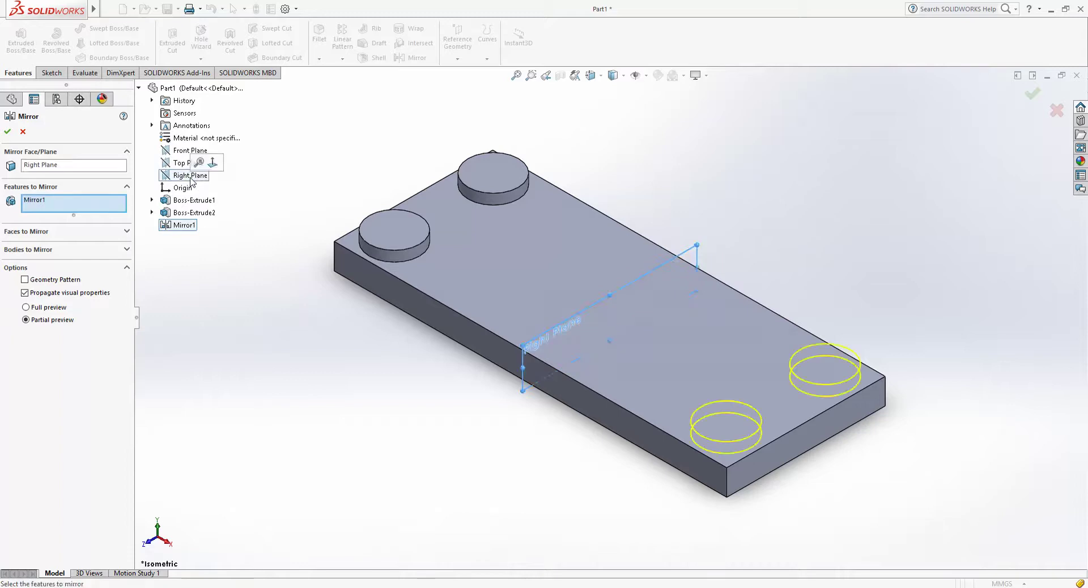
pyautogui.click(9, 129)
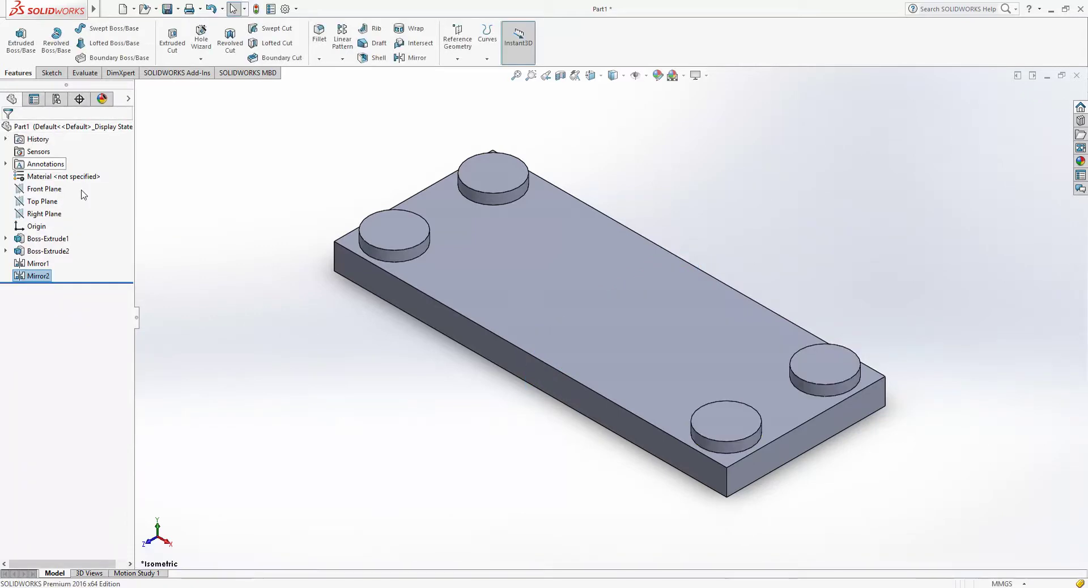
pyautogui.scroll(3, 613, 274)
# Step: Create Plane1 offset 10 mm from the plate's front end face
pyautogui.scroll(-1, 742, 408)
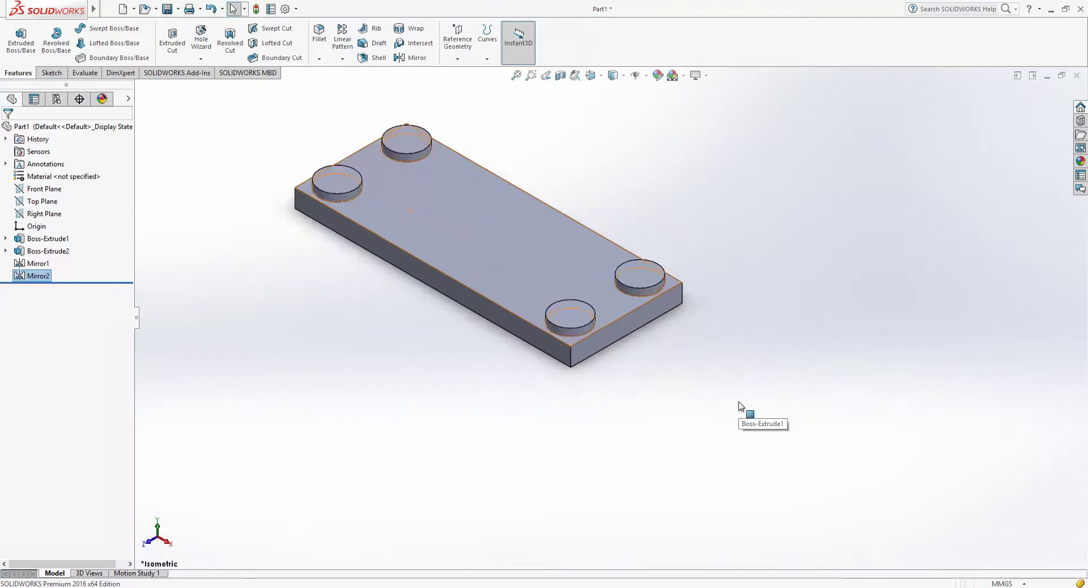
pyautogui.scroll(2, 743, 408)
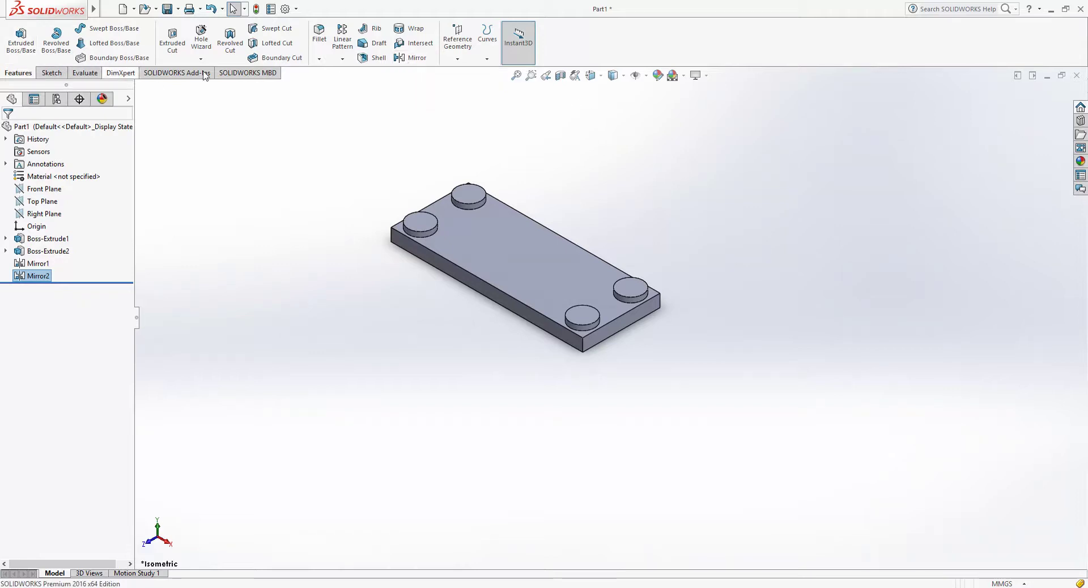
pyautogui.click(457, 59)
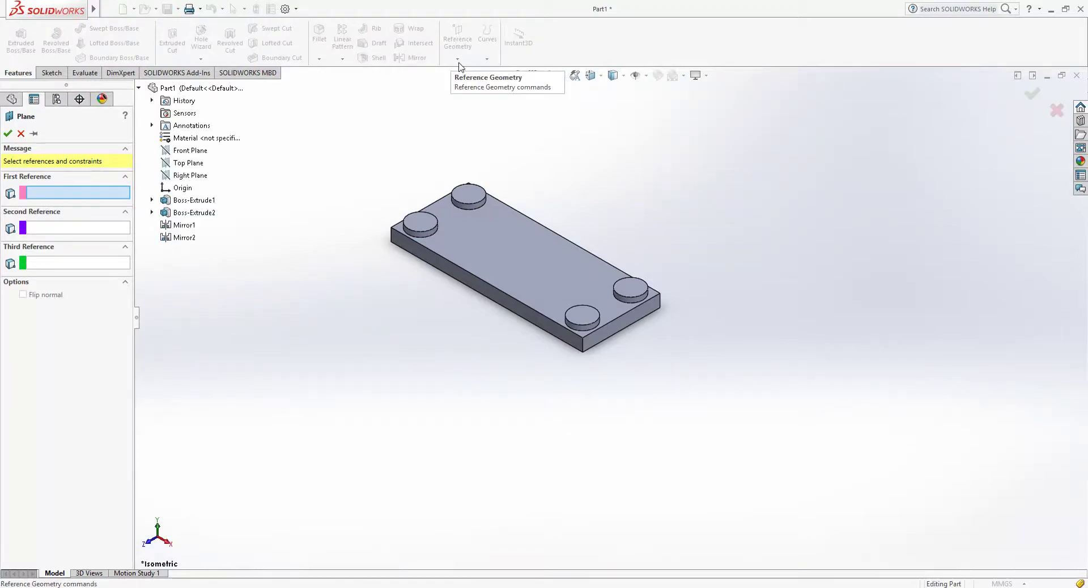
pyautogui.click(611, 328)
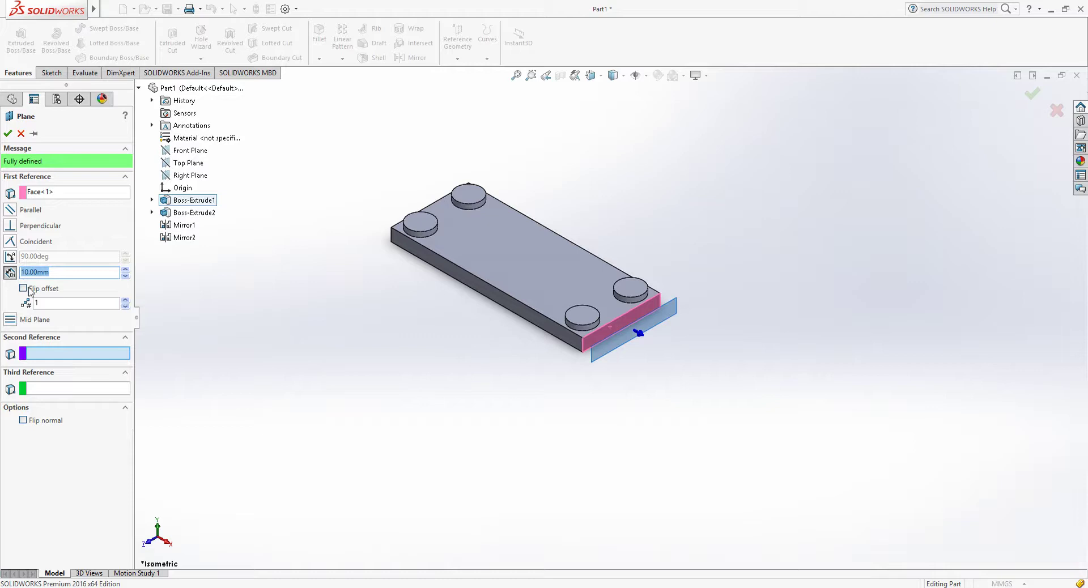
pyautogui.click(8, 134)
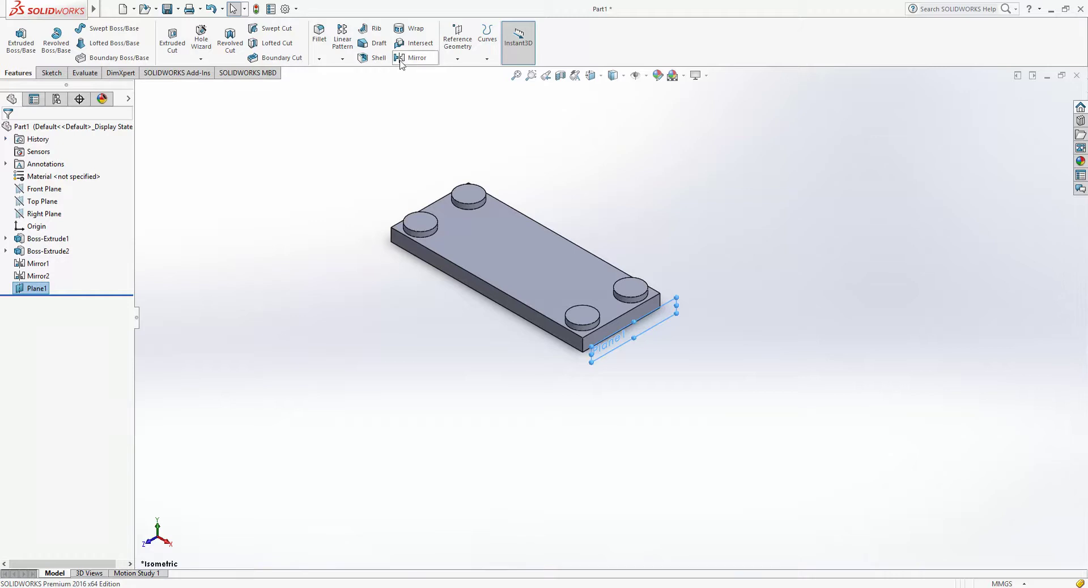
# Step: Mirror the plate body across Plane1 into a separate second solid, then hide Plane1
pyautogui.click(402, 59)
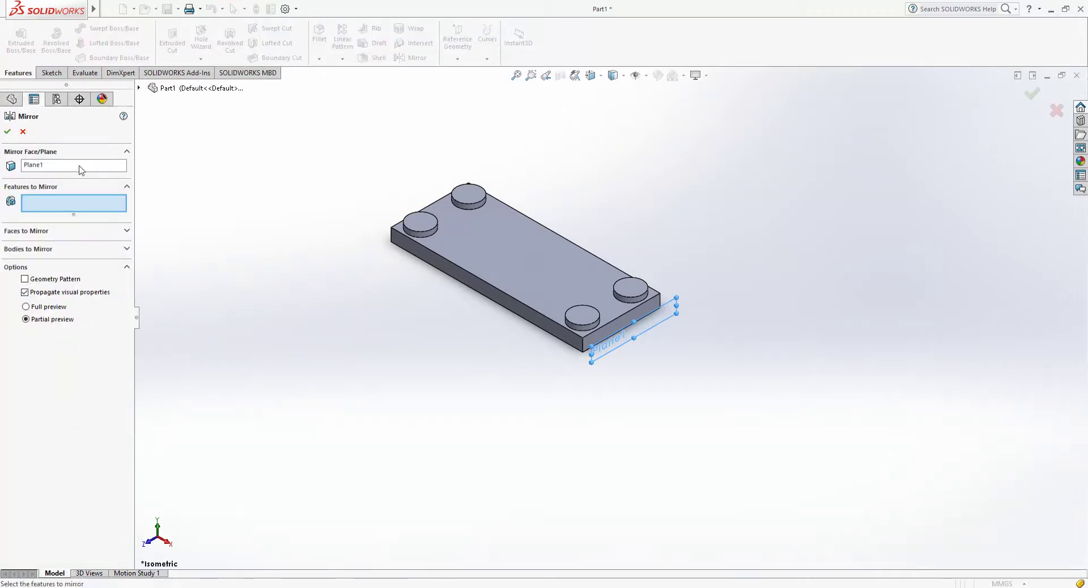
pyautogui.click(126, 249)
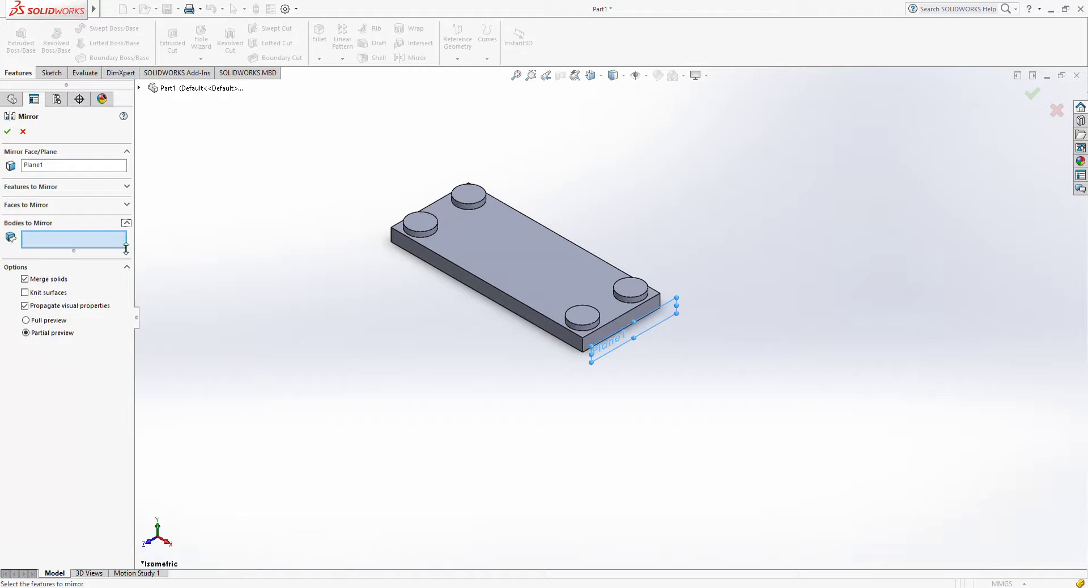
pyautogui.click(553, 286)
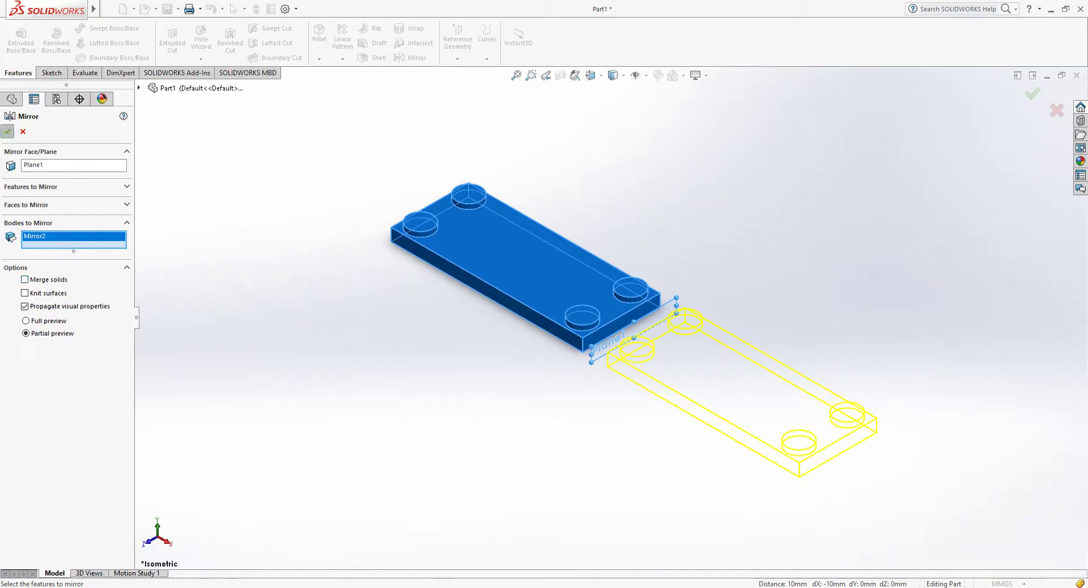
pyautogui.click(8, 132)
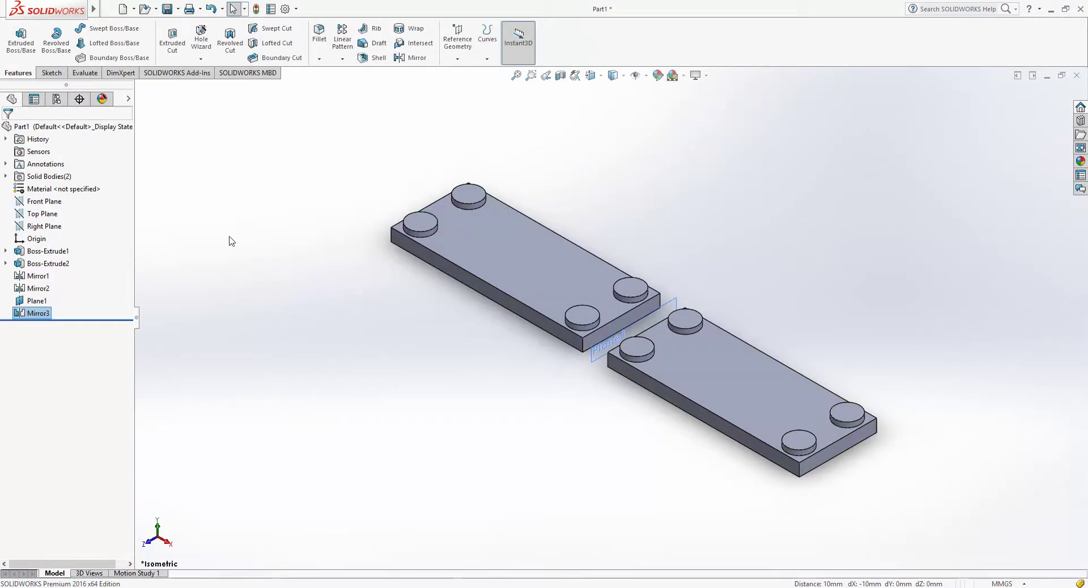
pyautogui.rightClick(595, 357)
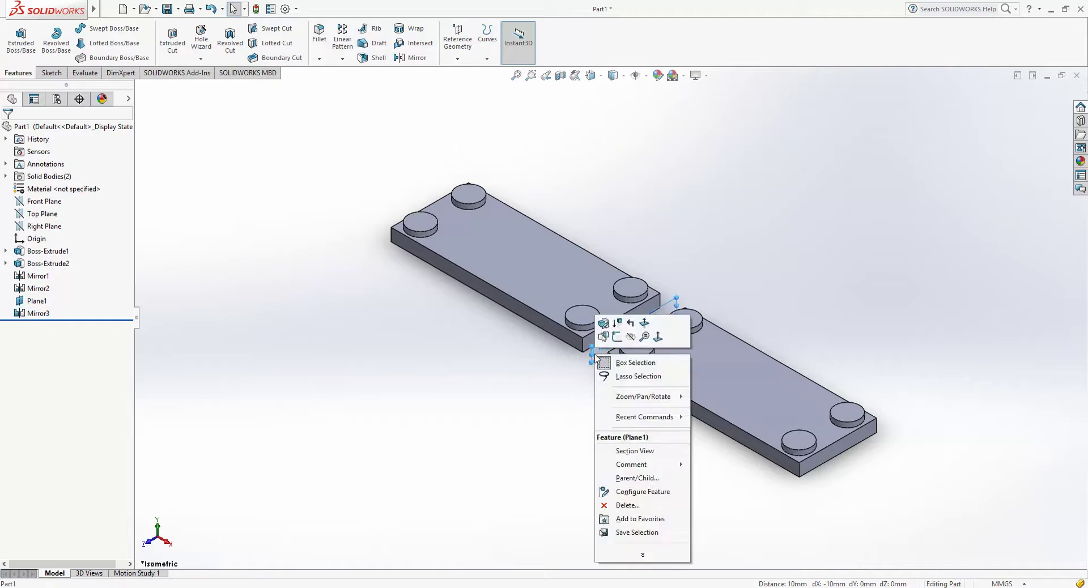
pyautogui.click(631, 336)
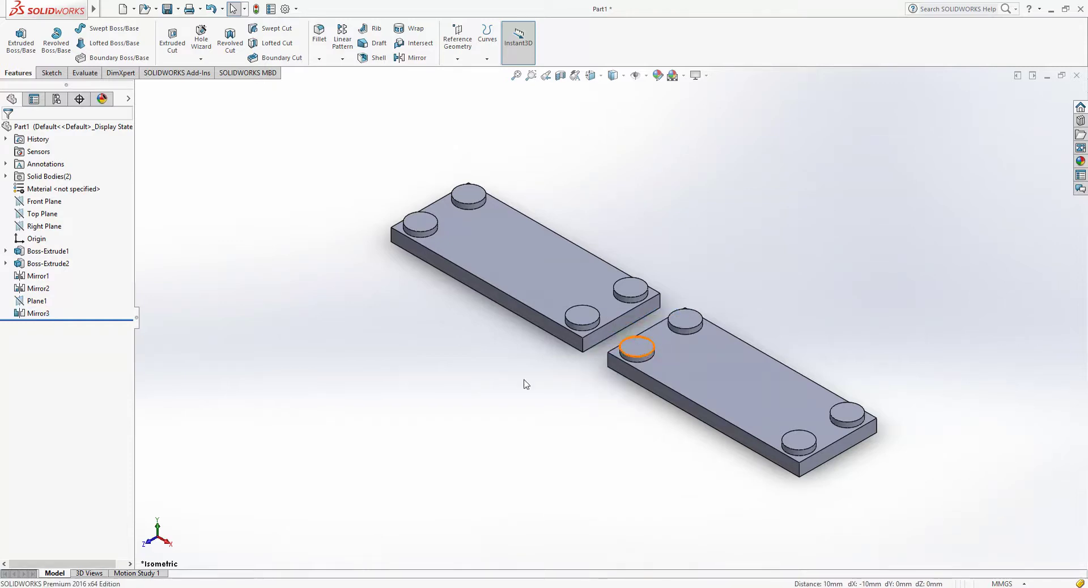